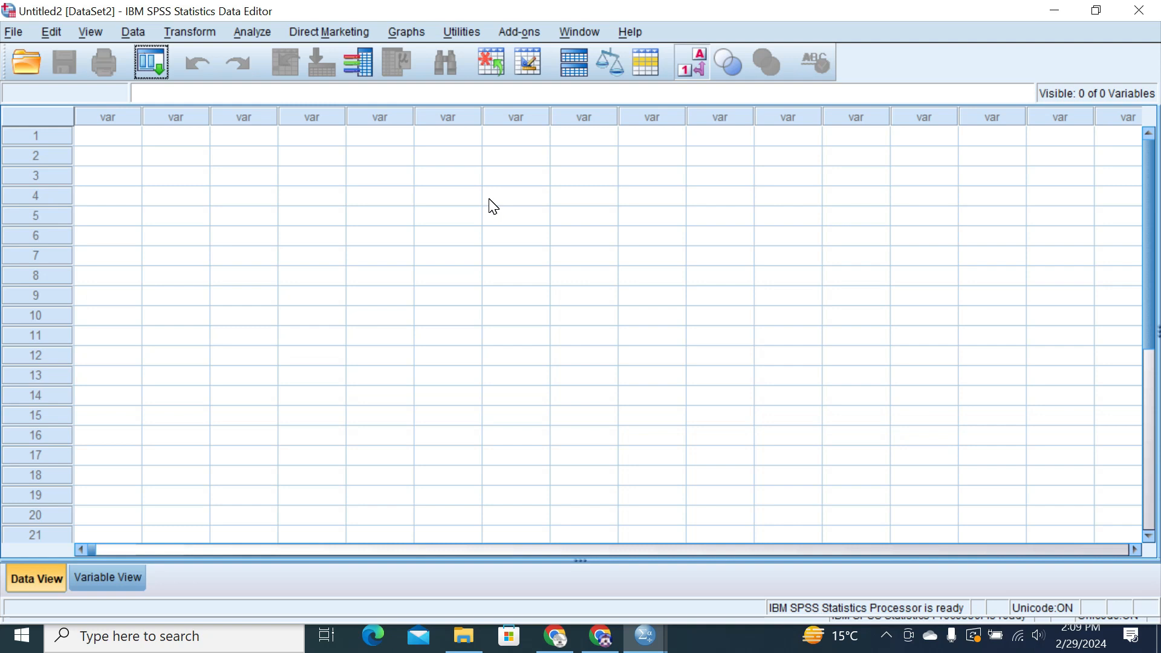
- Import the Excel file Post Control and Experimental Survey Responses.xlsx, reading variable names from the first row of data
click(13, 33)
mouse_move(45, 80)
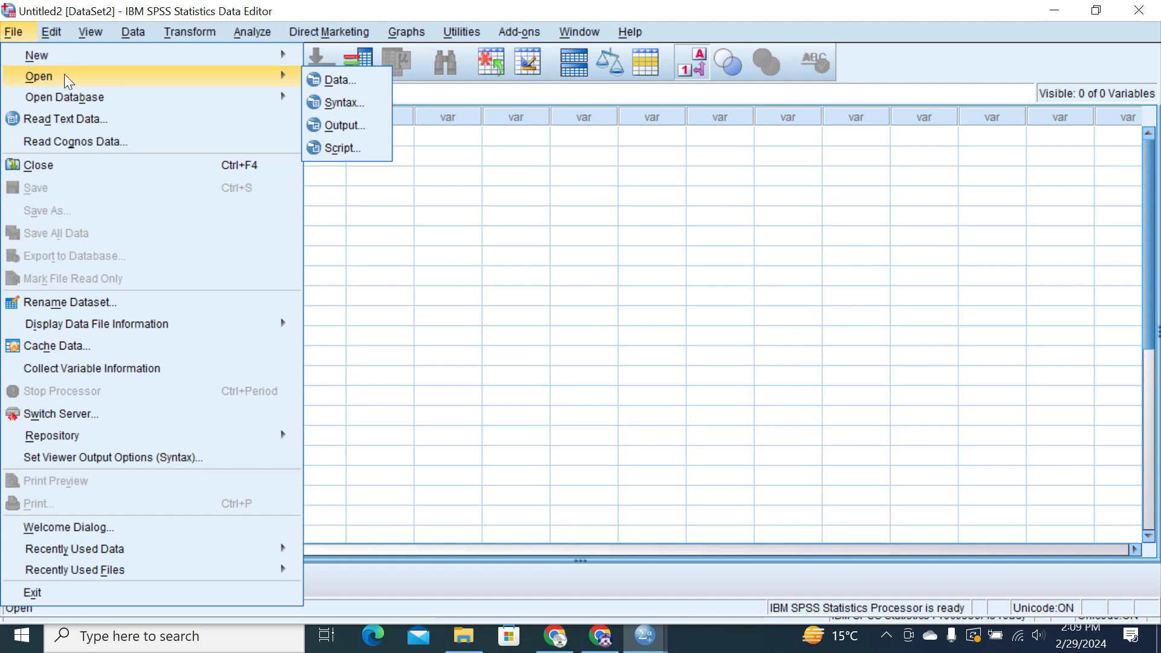
click(338, 80)
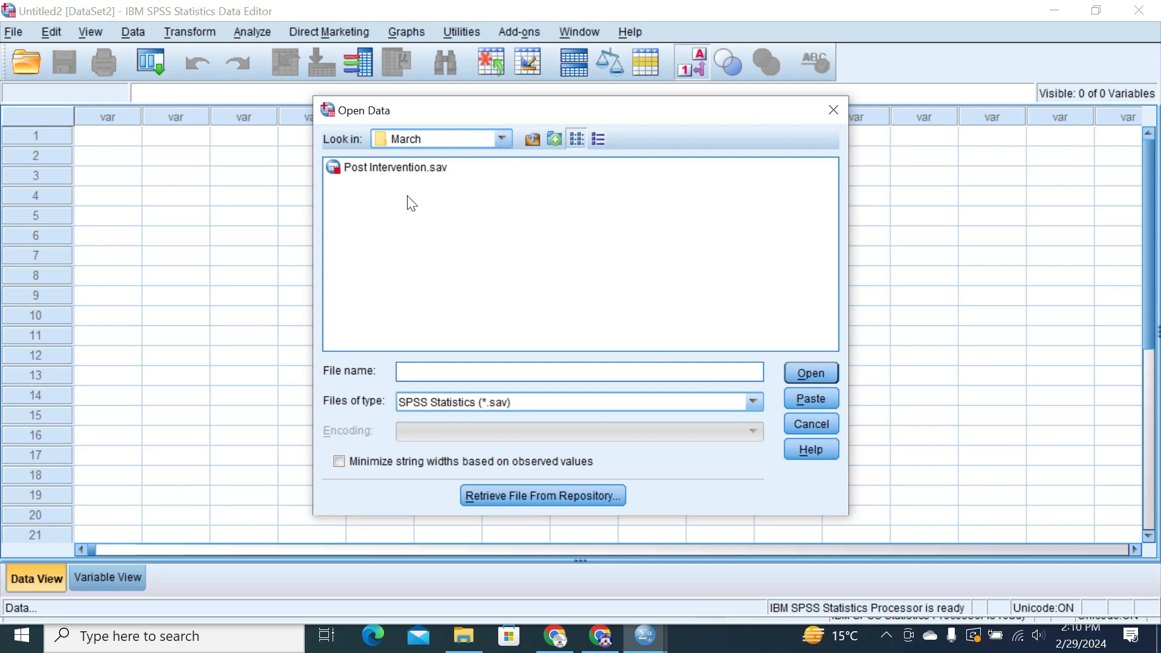
click(753, 404)
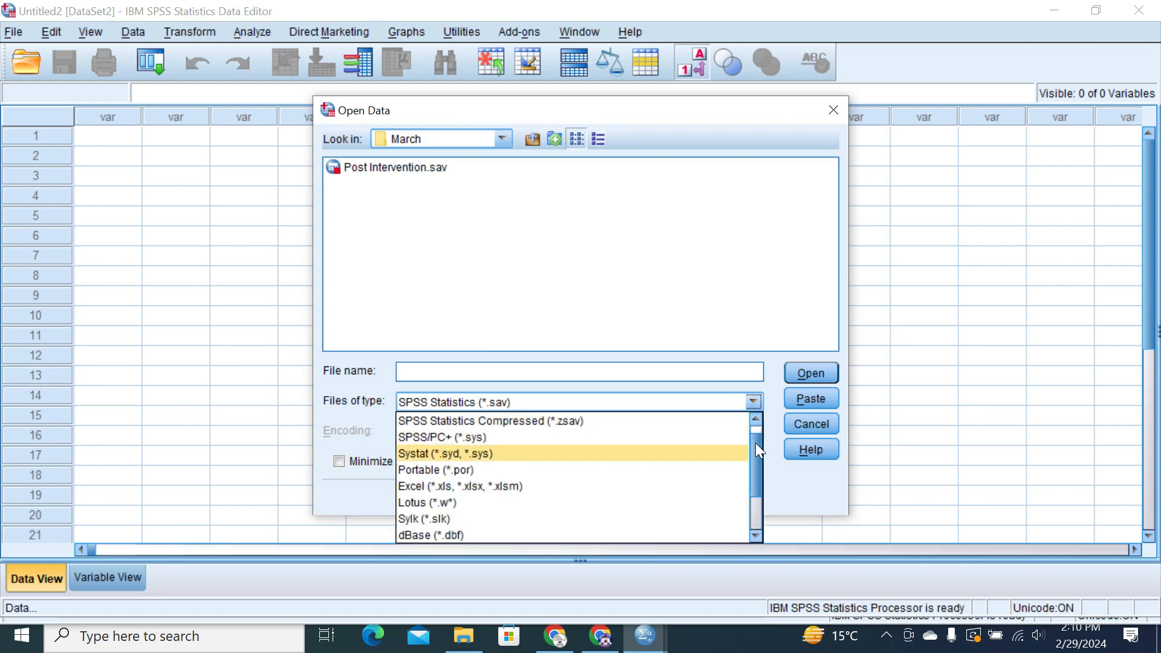
drag(754, 442, 757, 524)
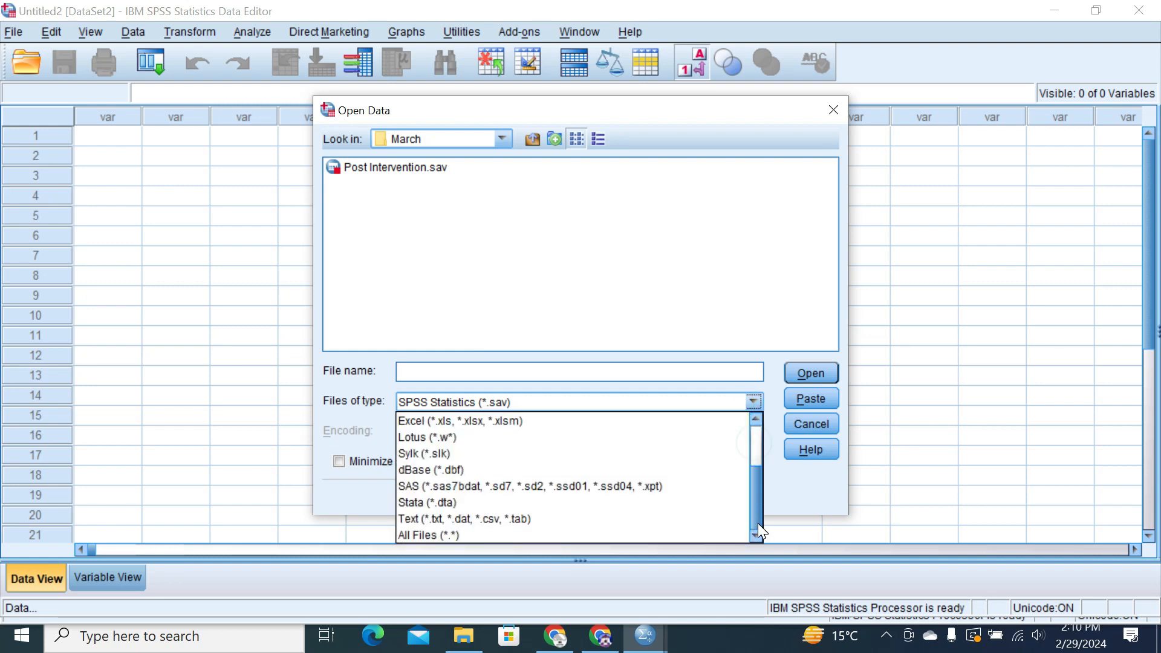
click(419, 535)
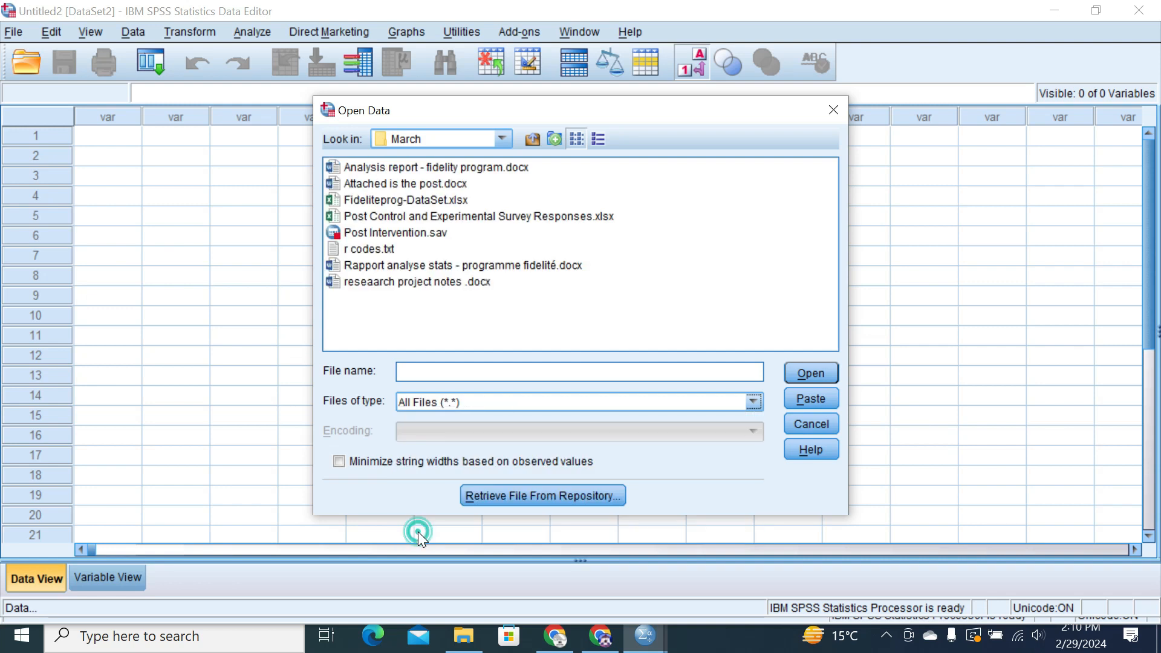
click(496, 216)
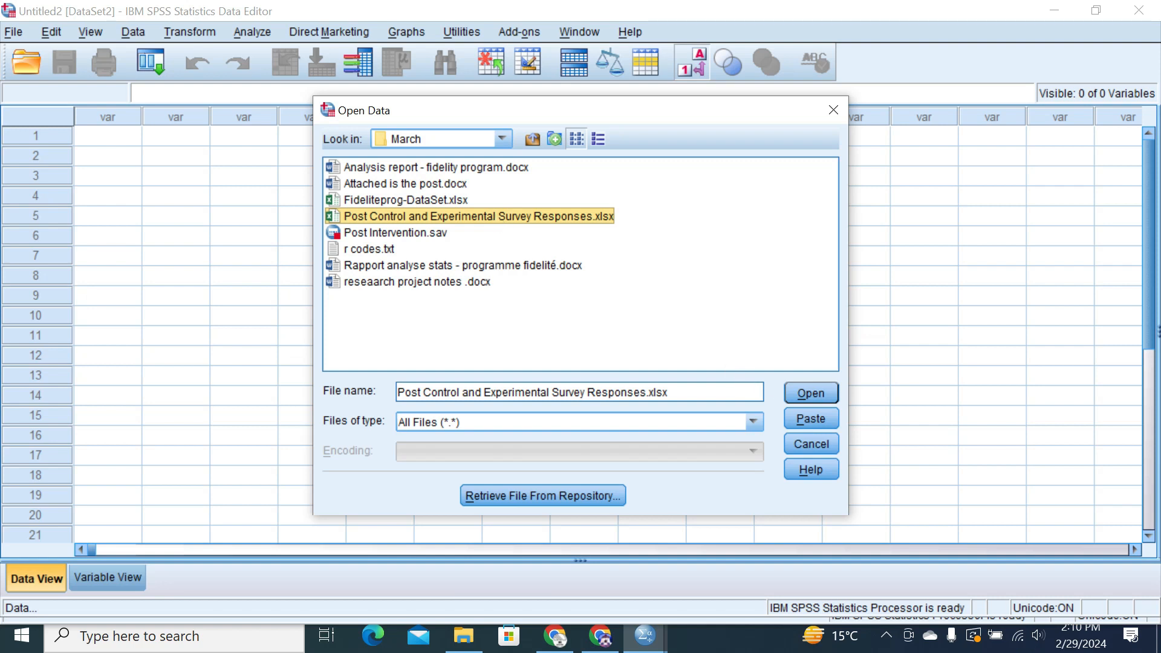
click(801, 395)
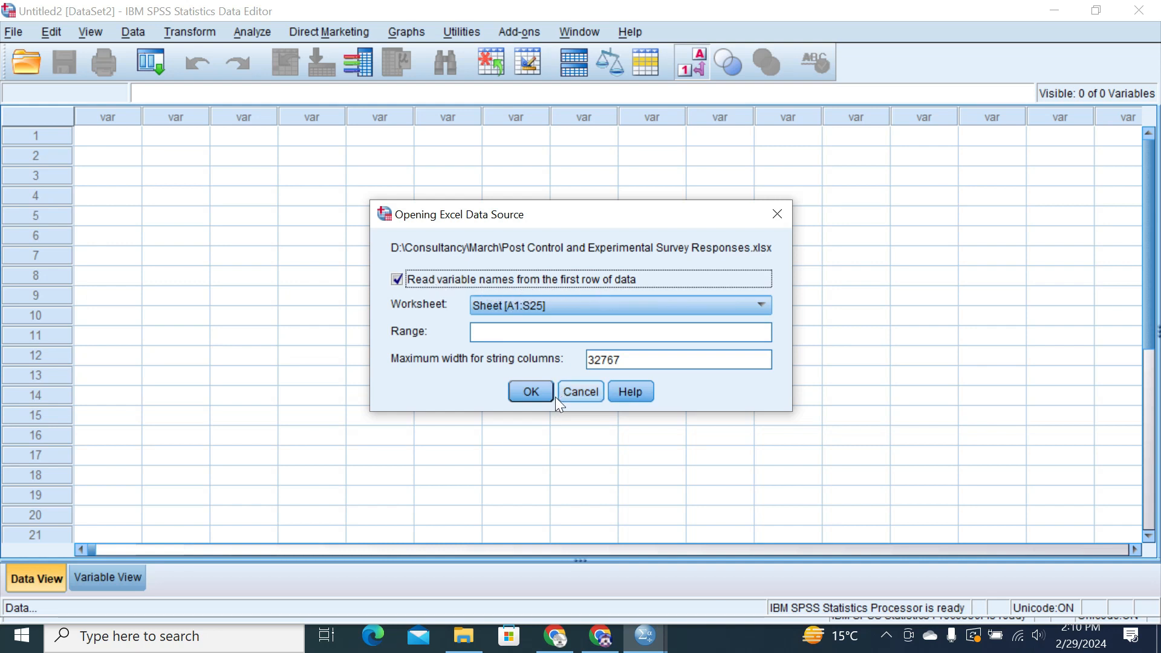
click(528, 393)
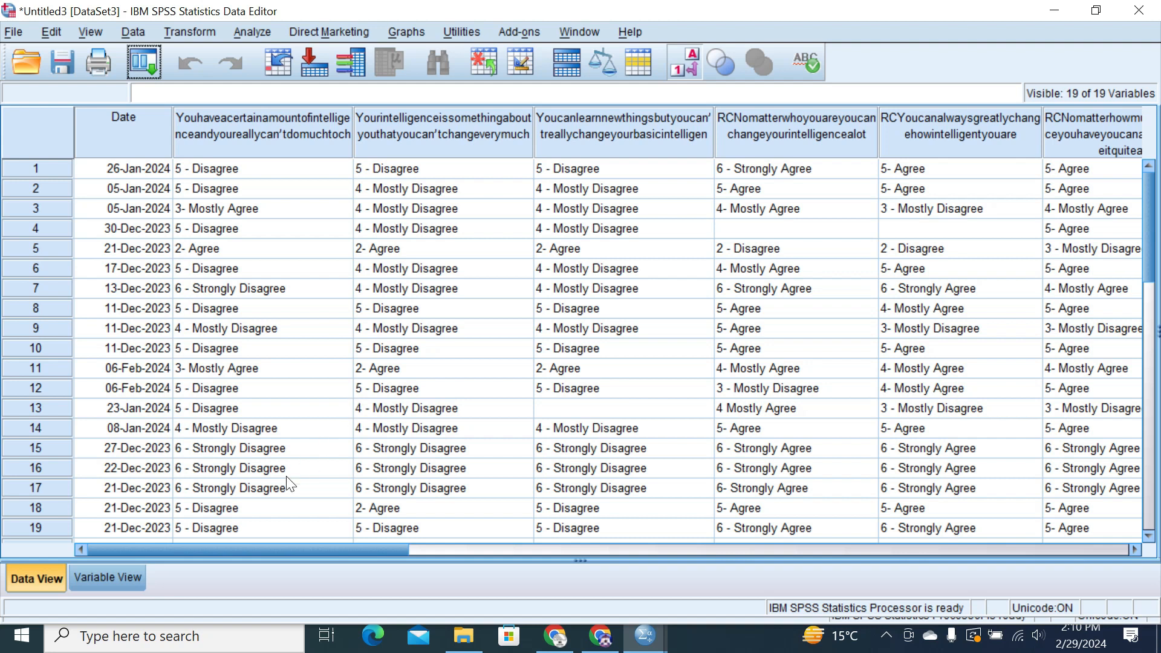
- Widen the variable definitions' Name column and rename the eight survey question variables in rows 2 to 9 as q1 through q8
click(85, 580)
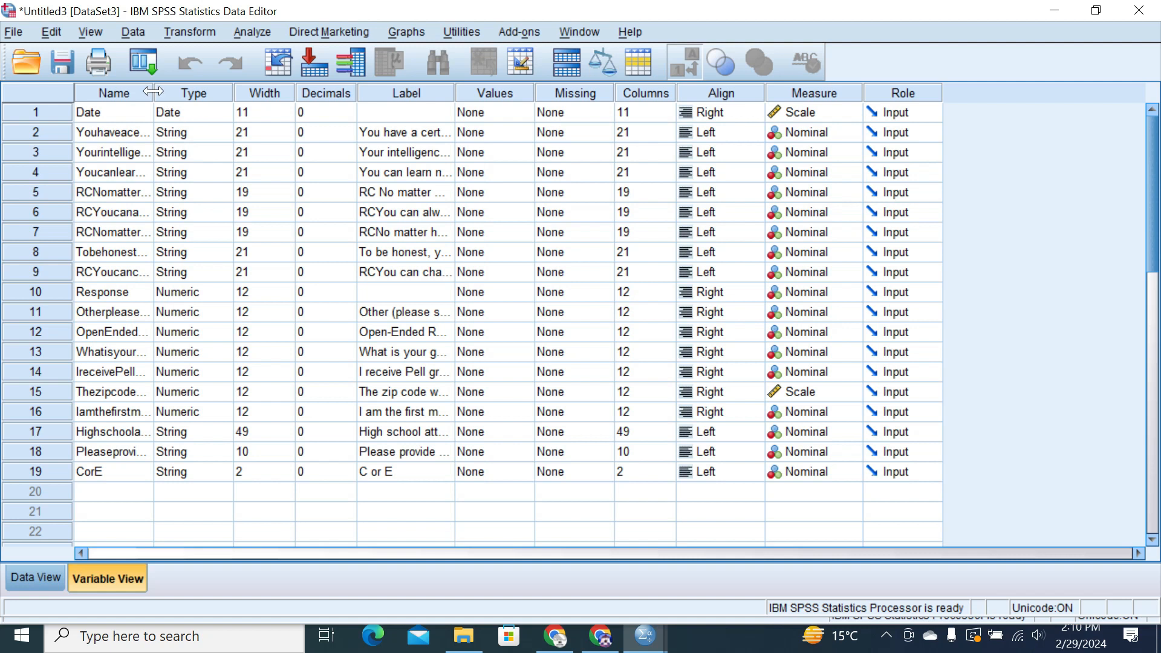
drag(155, 88, 365, 100)
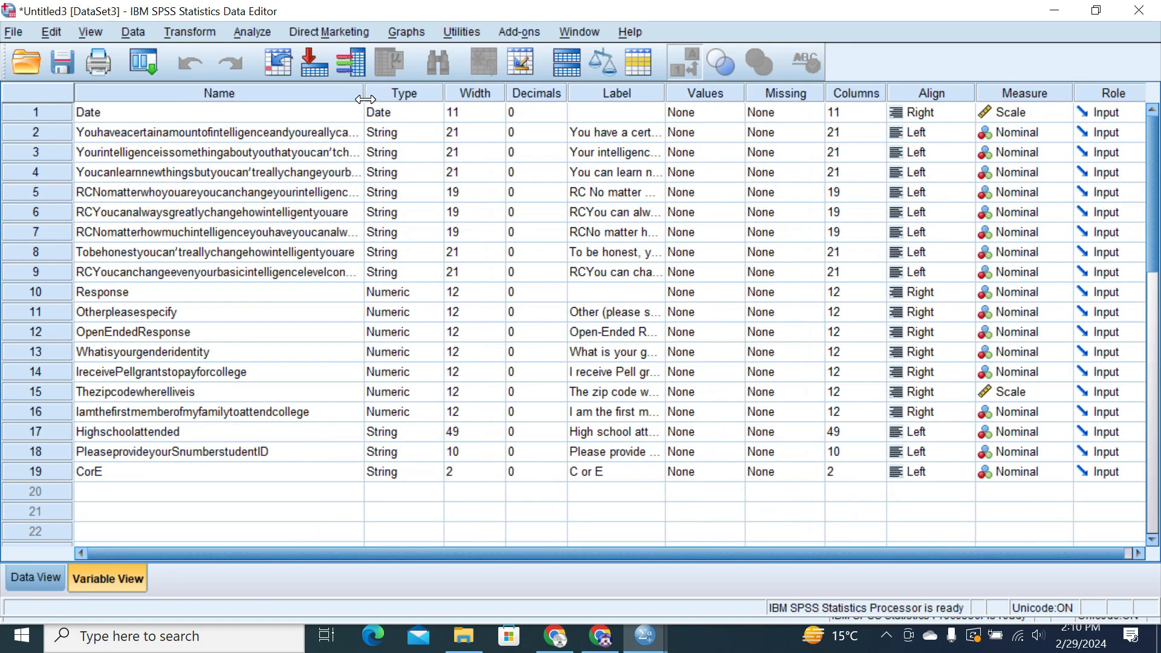
click(190, 132)
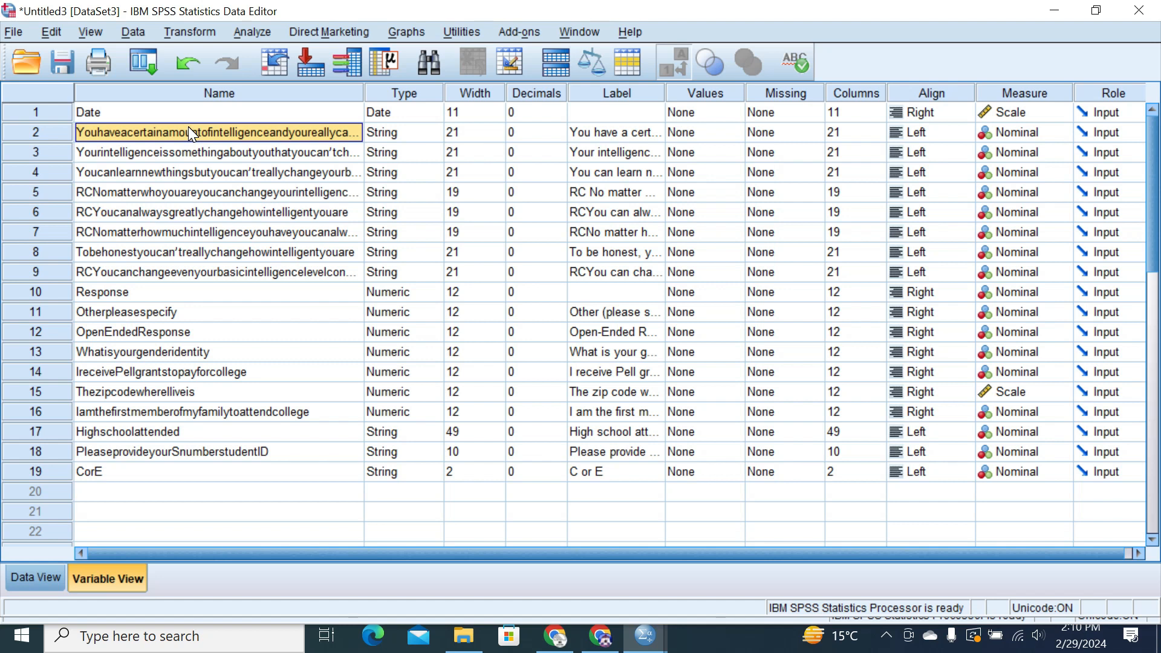
text(q1)
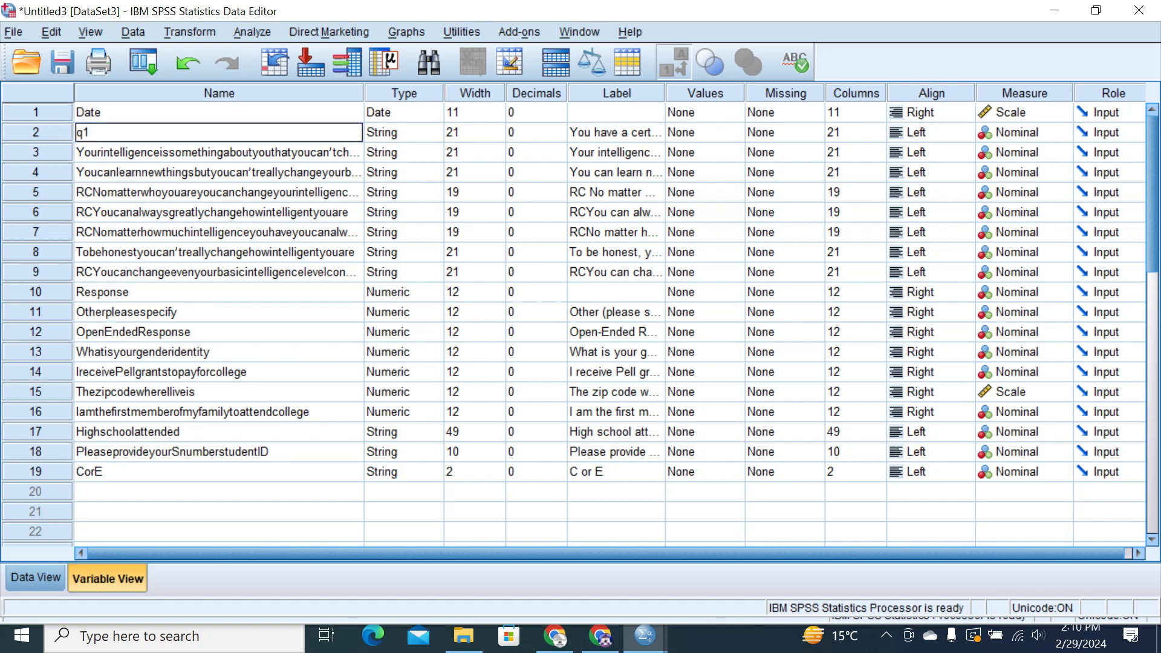
click(158, 153)
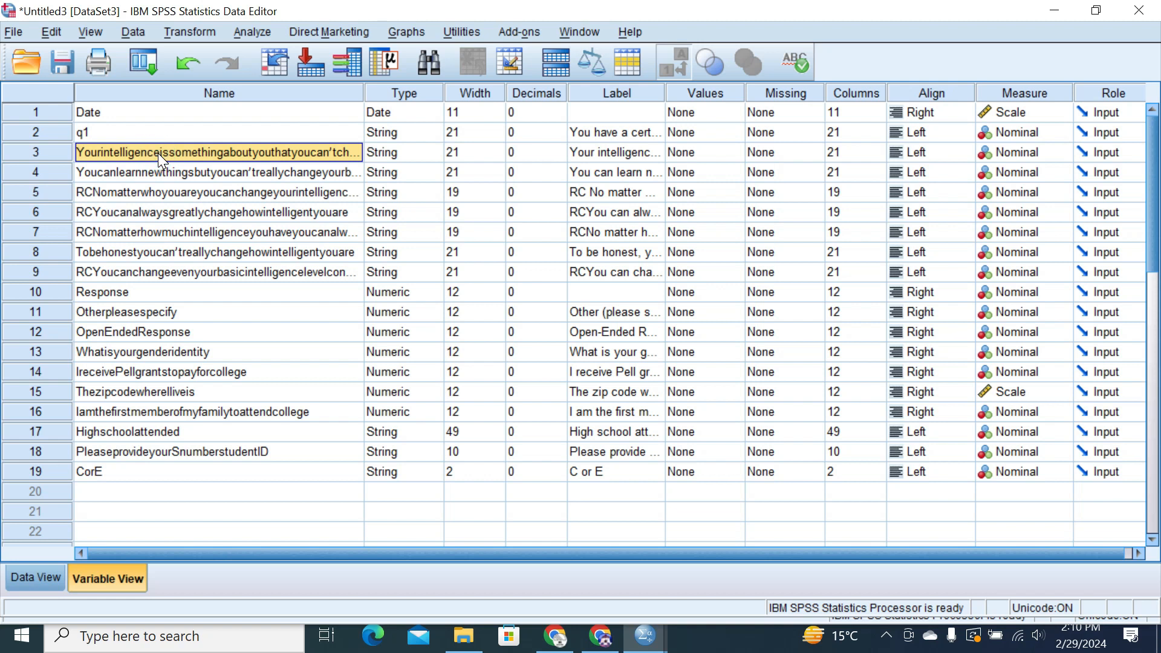
text(q2)
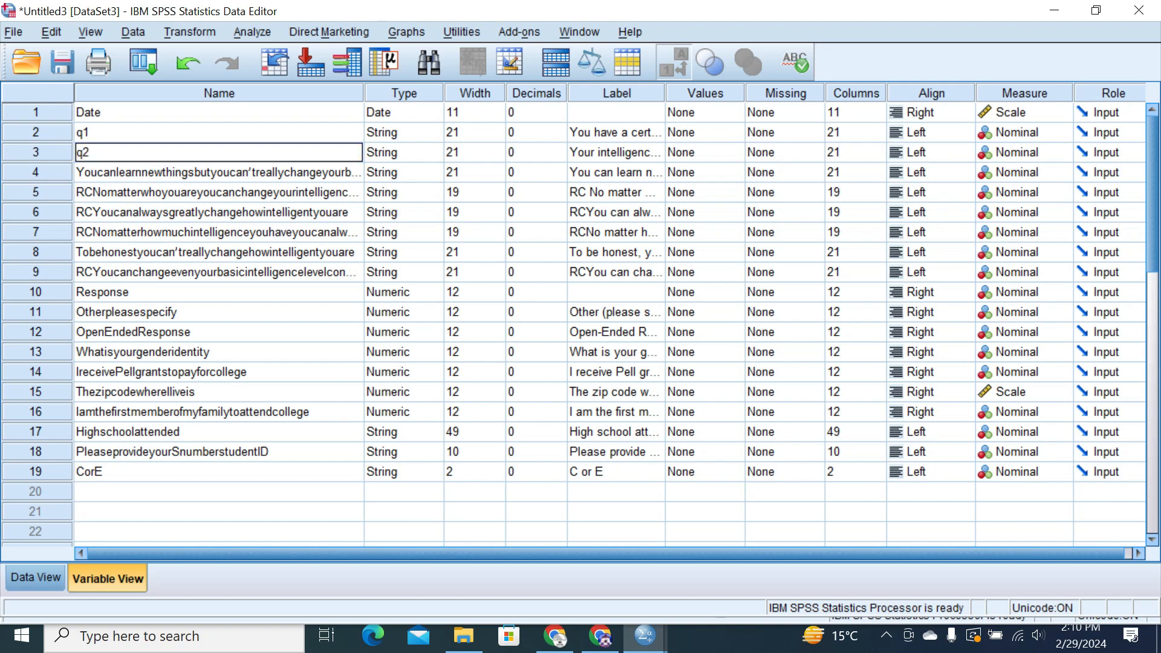
click(148, 177)
text(q3)
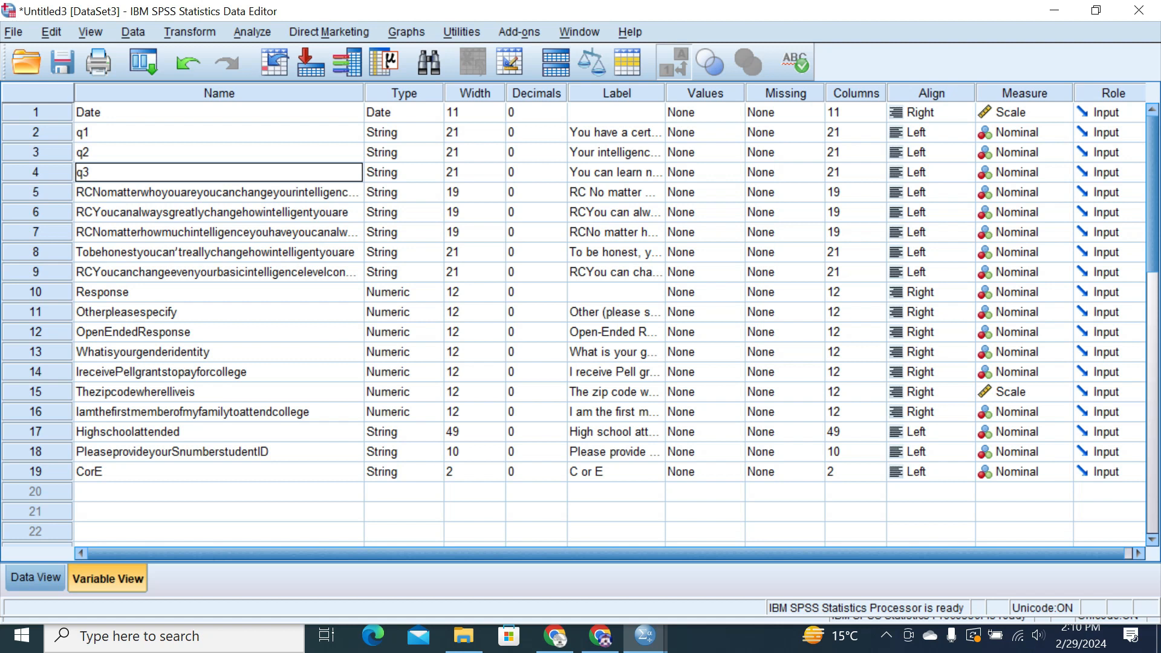
click(128, 254)
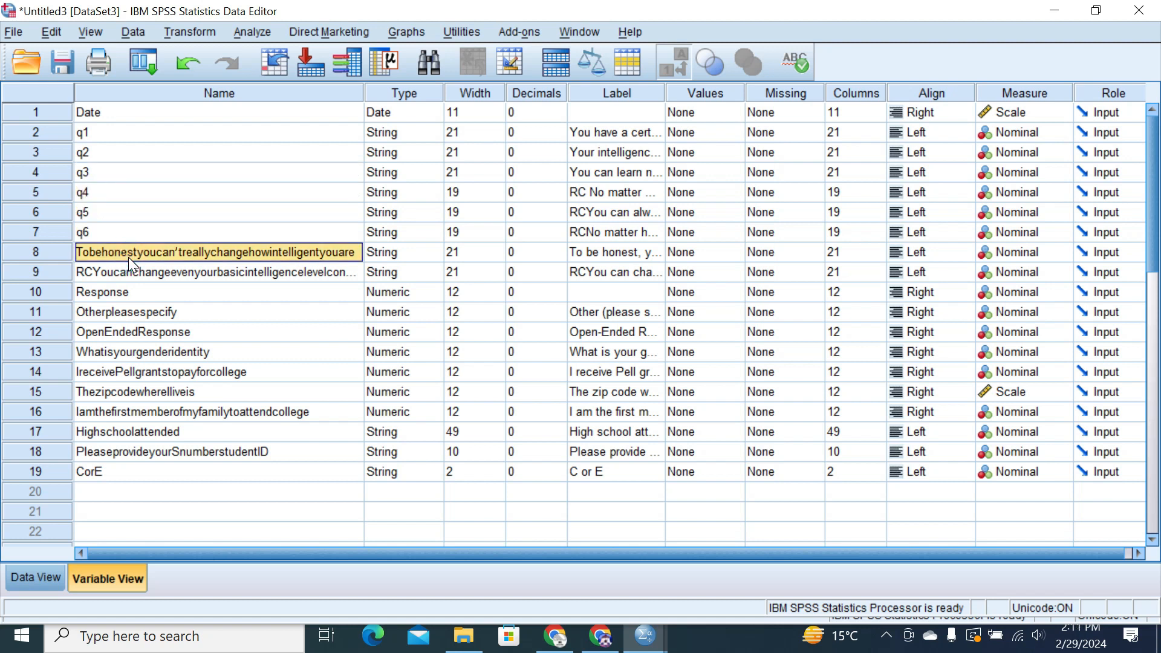
text(q7)
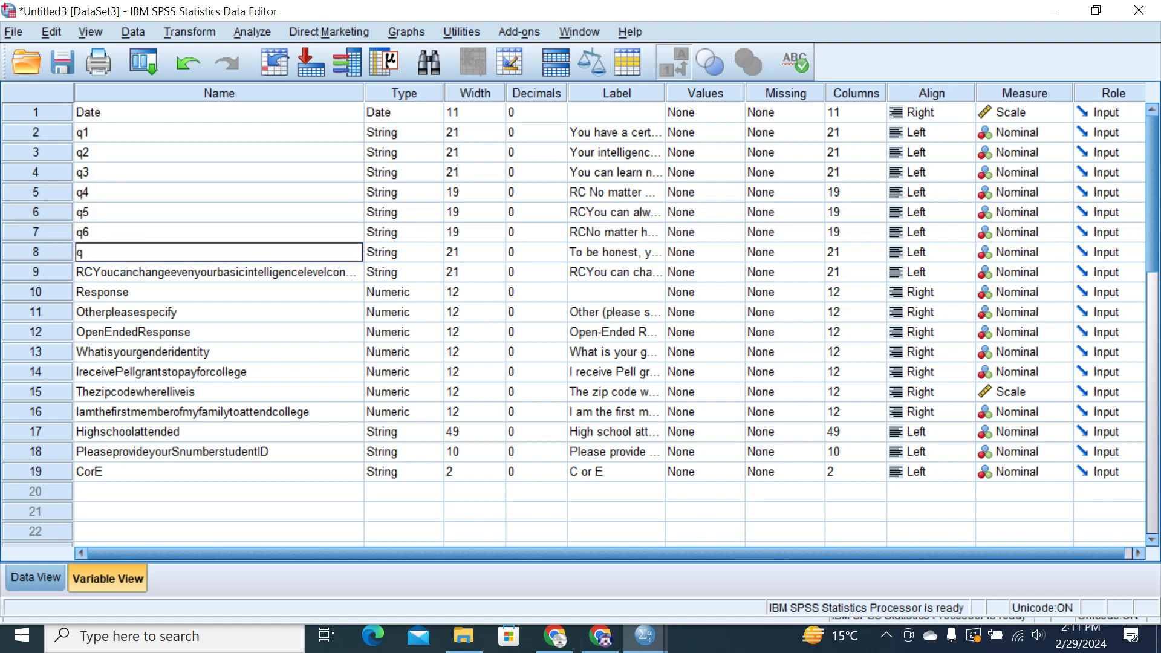
click(126, 272)
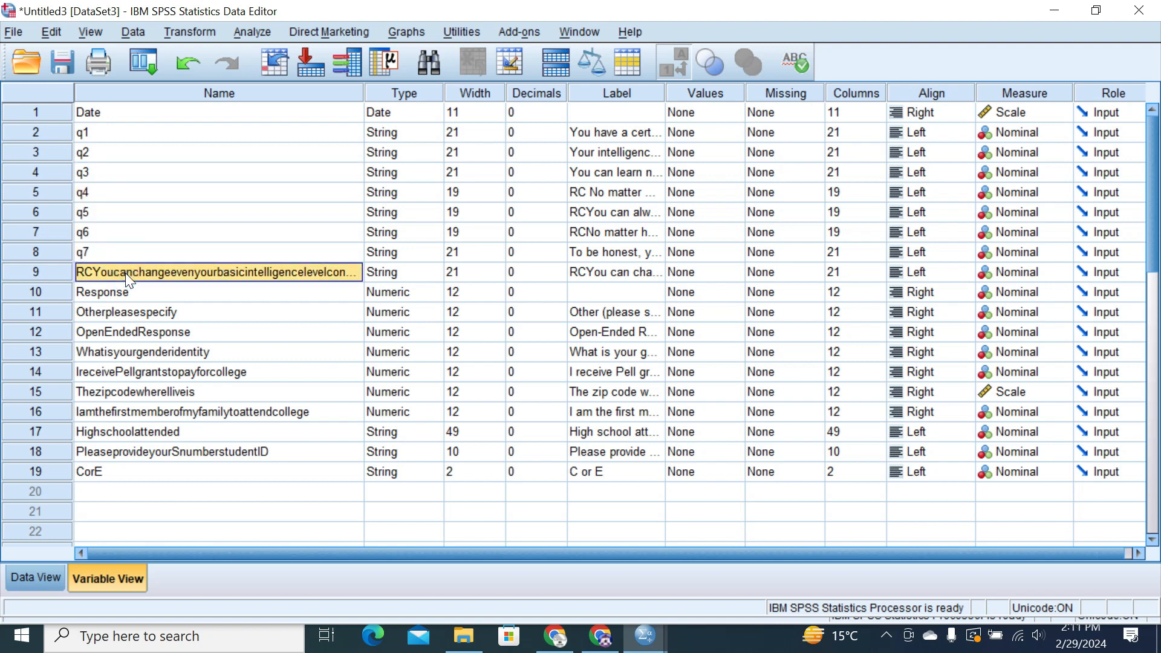
text(q8)
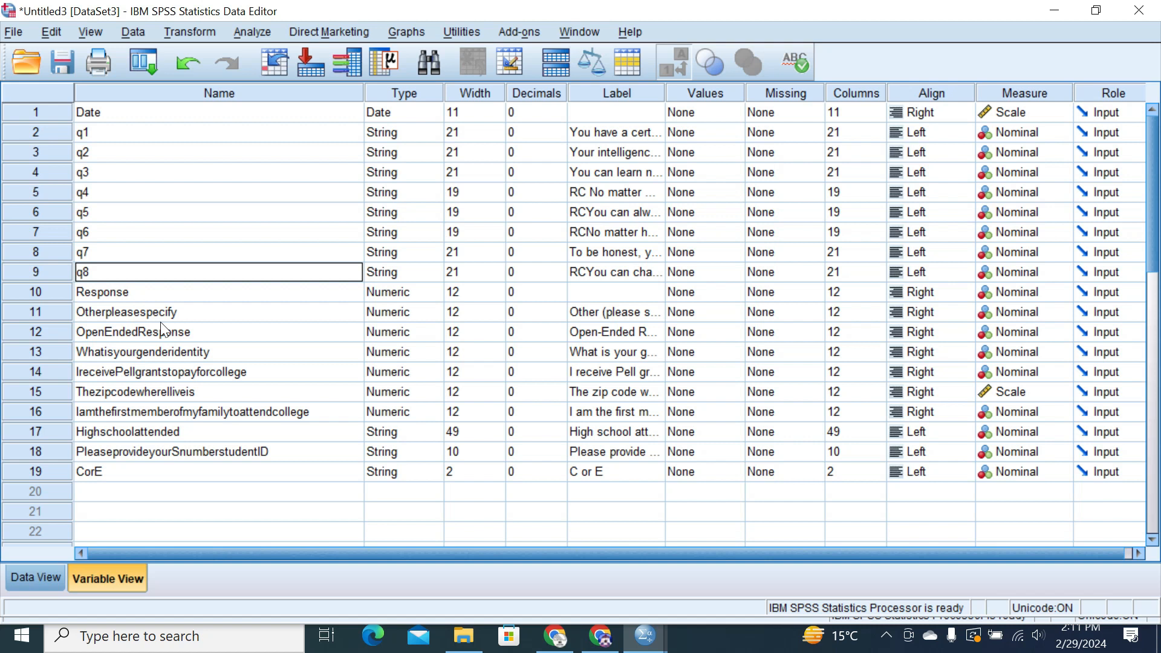
click(209, 297)
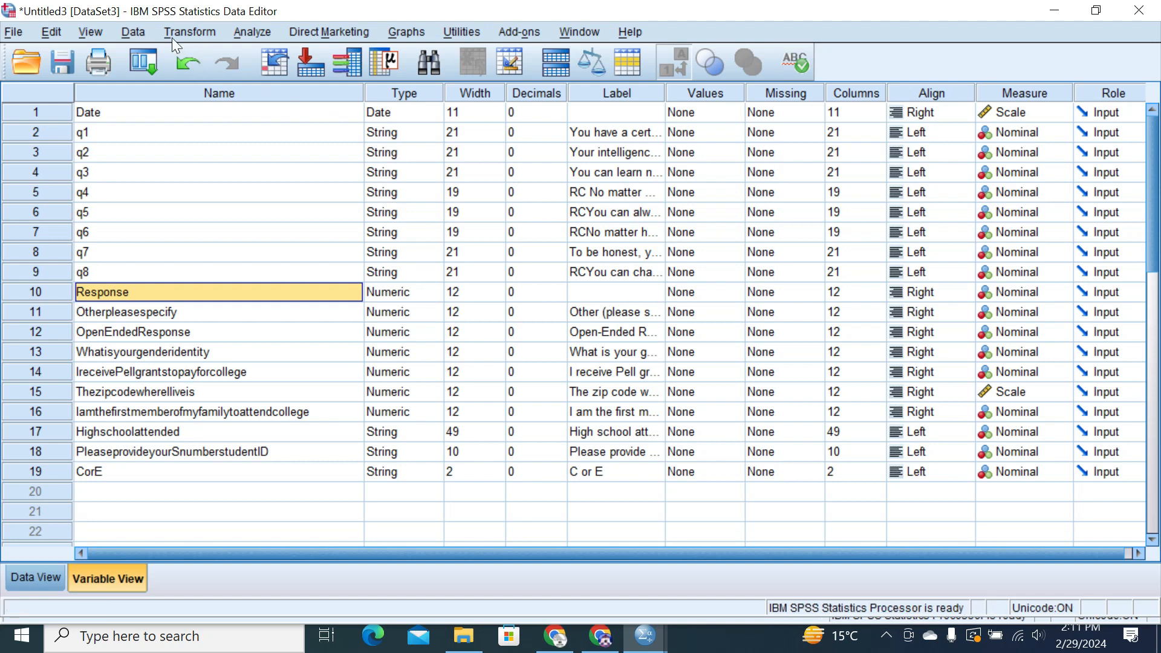
- Start an Automatic Recode with the variables listed by name, and add q1 as the variable to recode
click(187, 33)
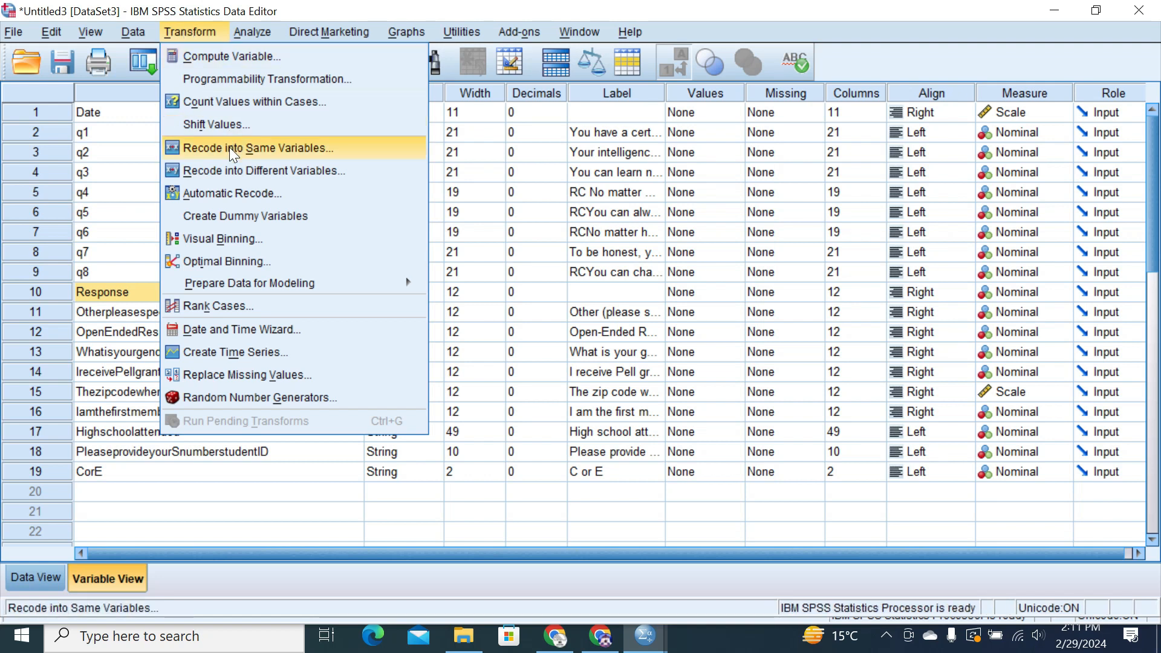
click(232, 197)
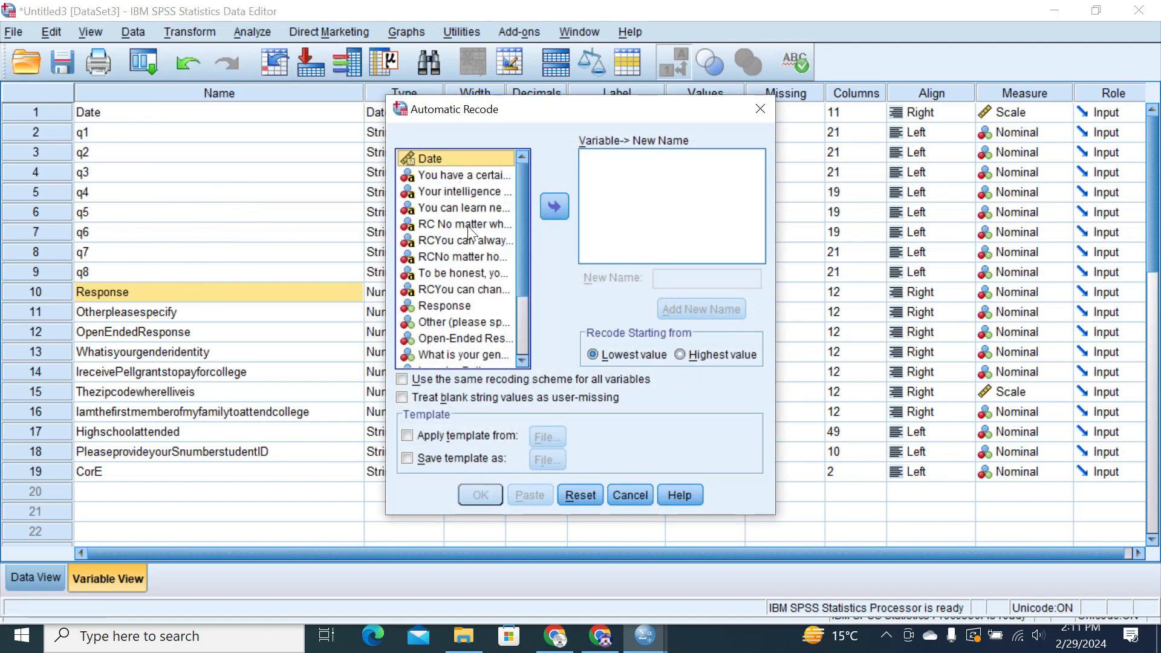
right_click(449, 163)
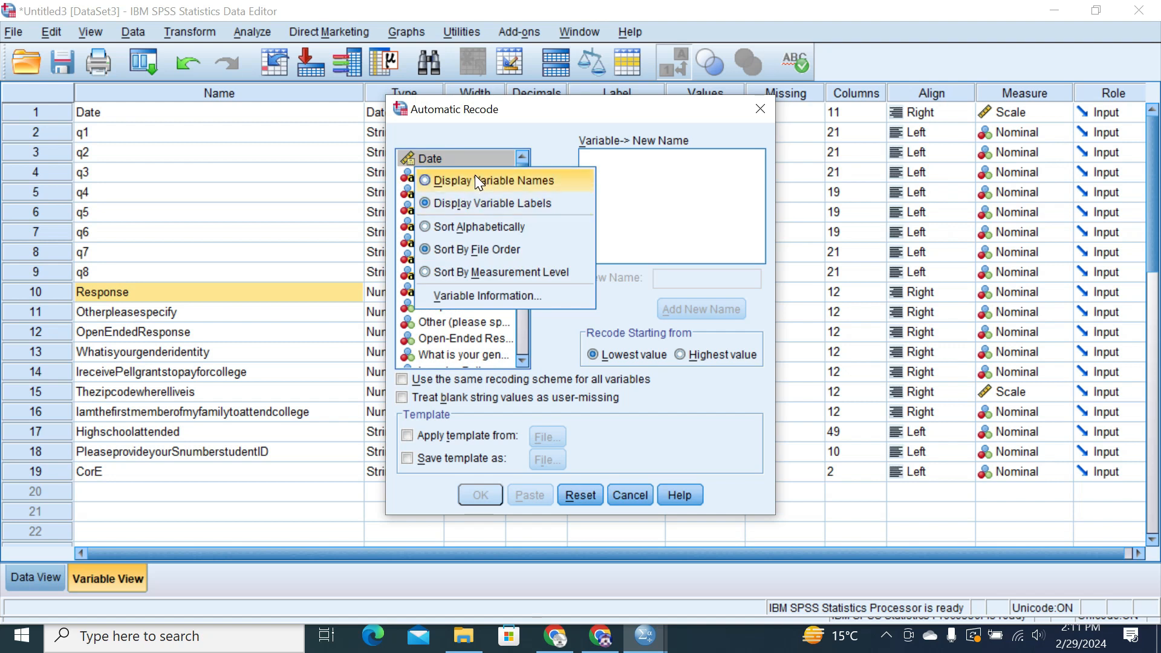
click(474, 175)
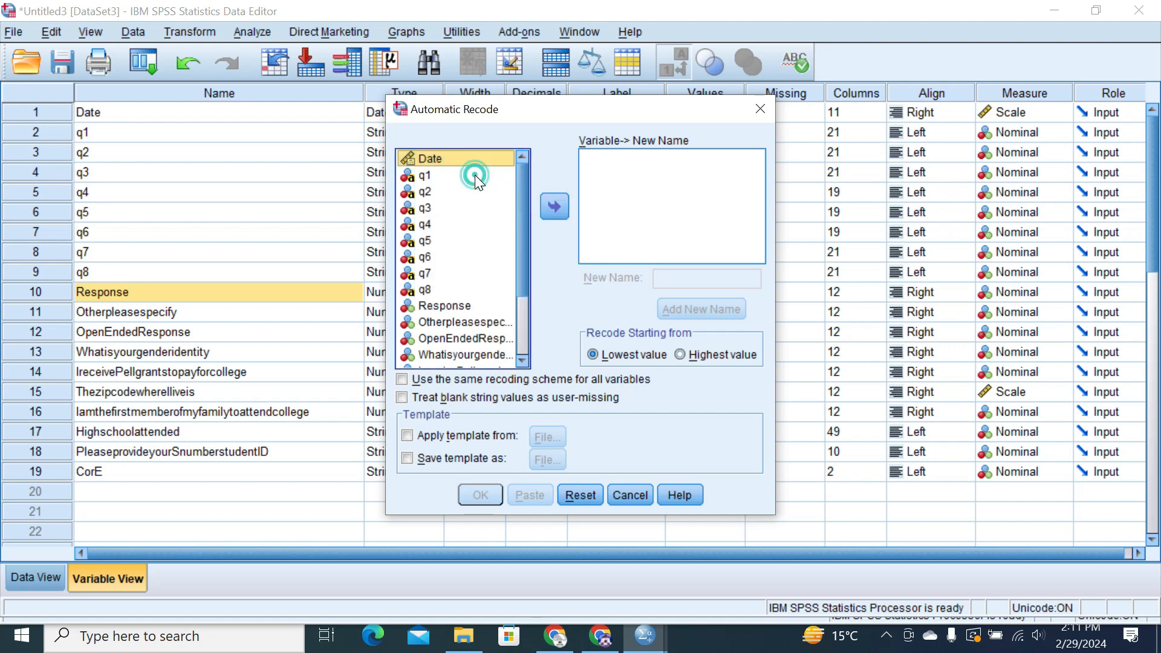
click(423, 176)
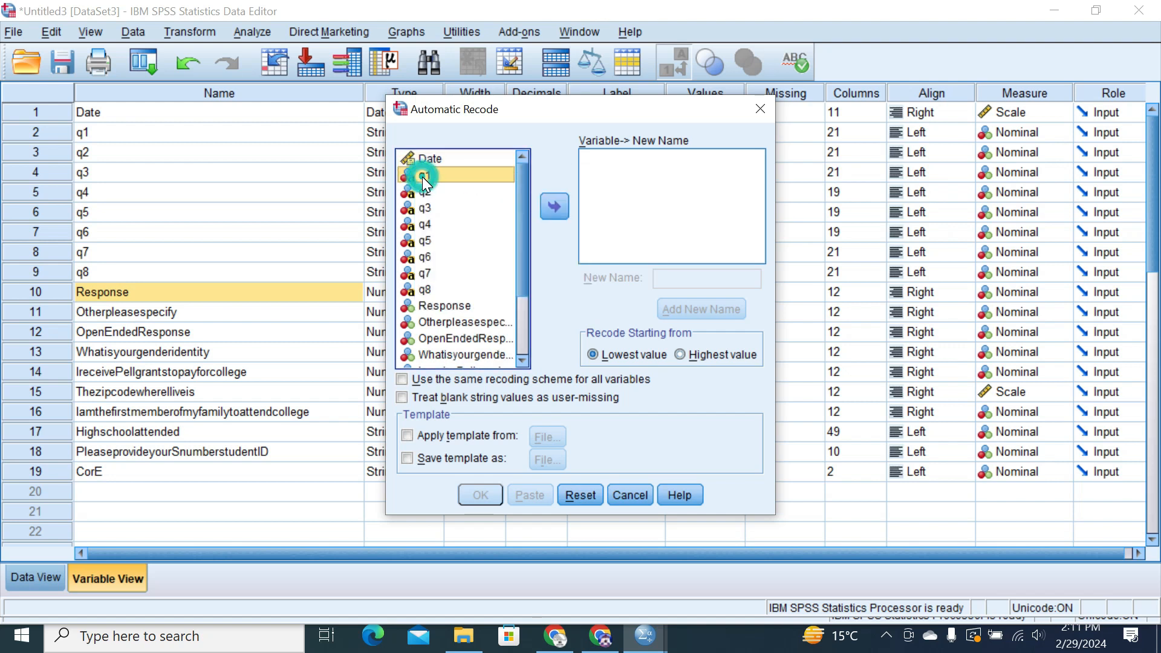
click(548, 208)
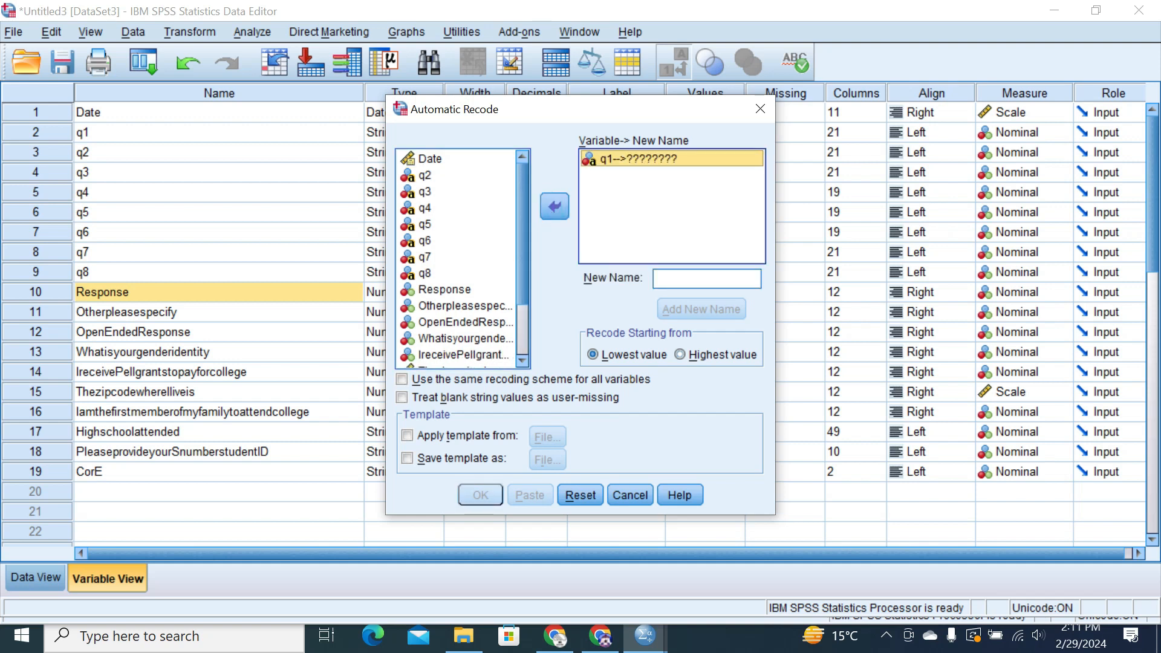
- Try to assign Q1 as the new name for the recoded q1 variable
click(669, 278)
text(Q1)
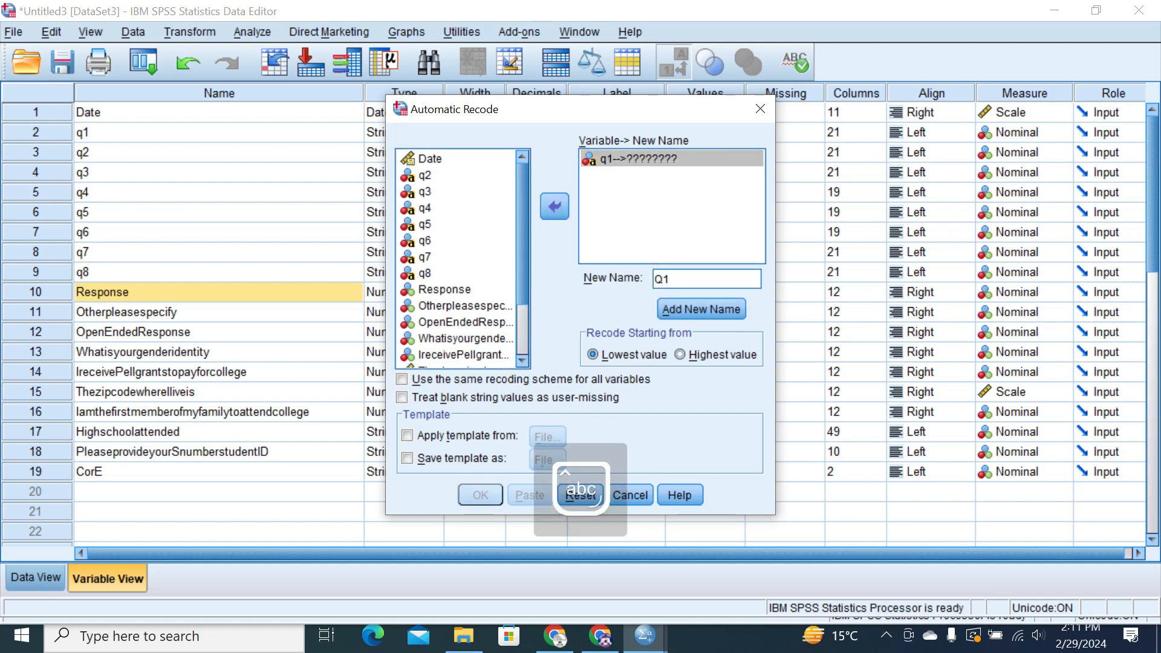
click(689, 308)
click(579, 340)
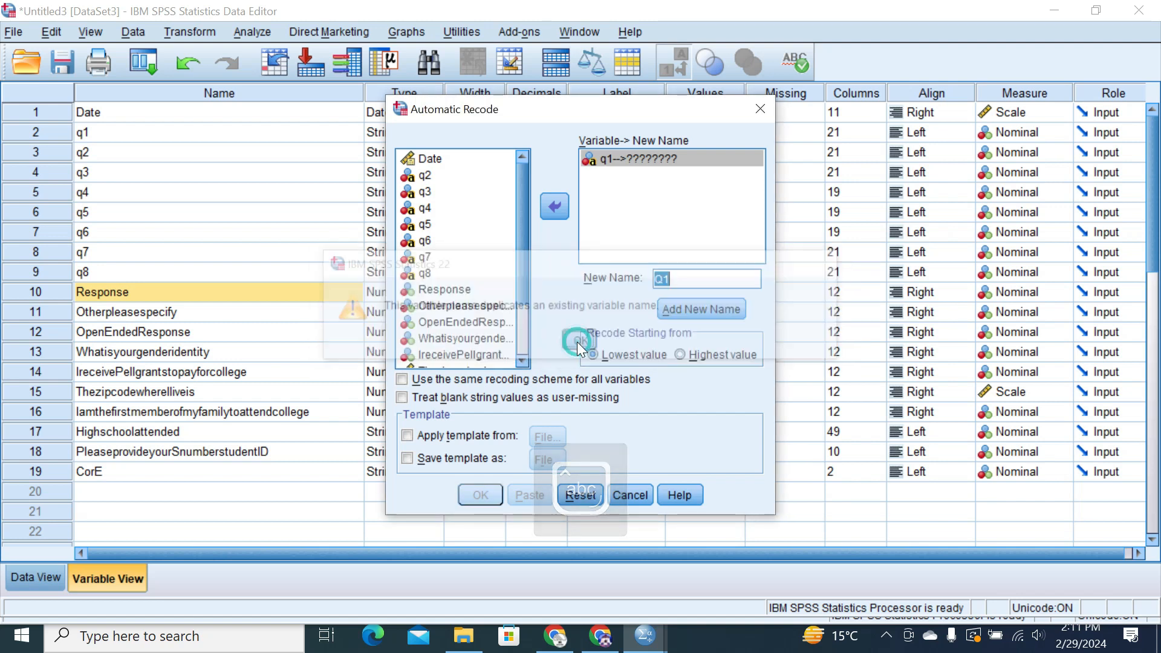
click(675, 276)
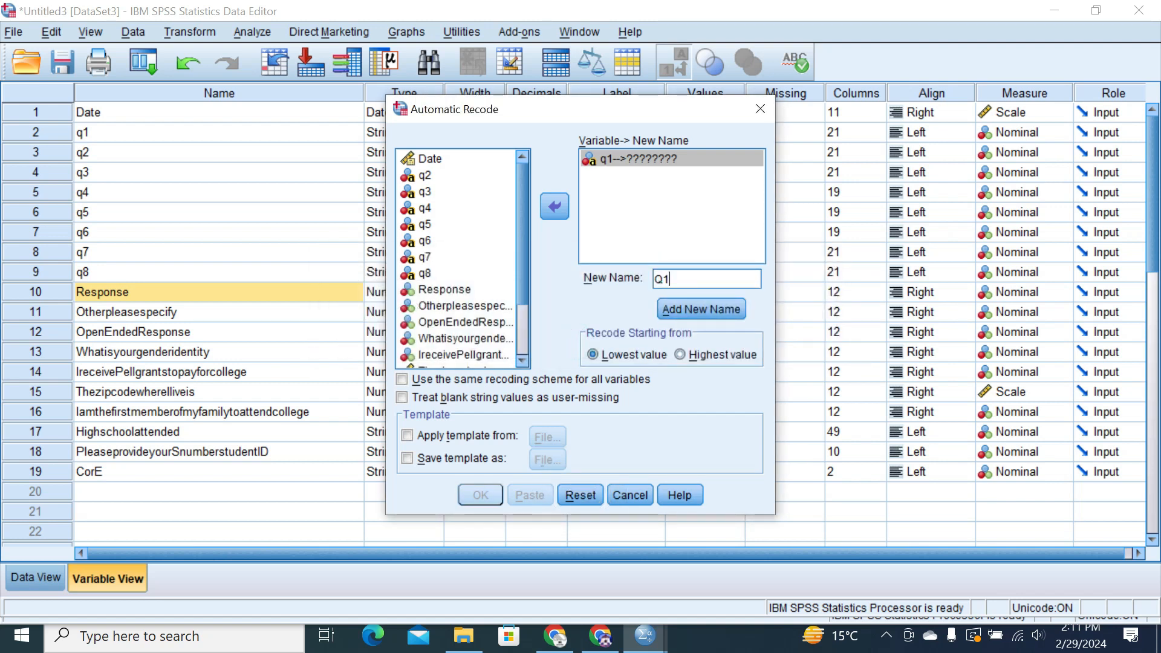
click(679, 310)
click(578, 342)
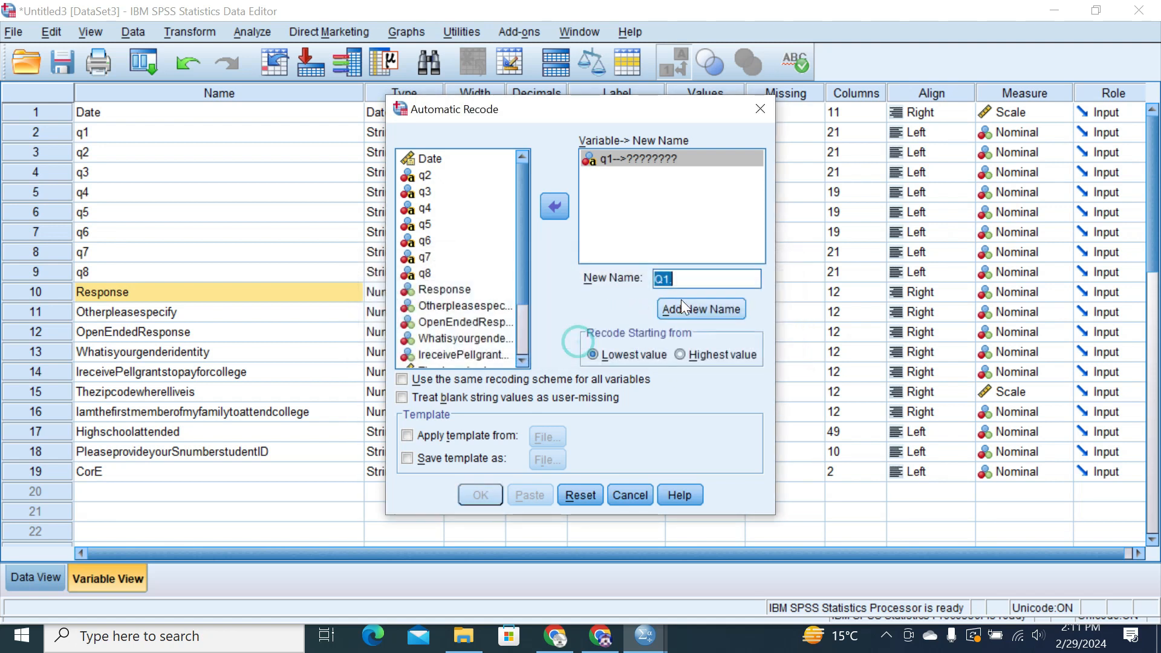
- Assign Question1 as the new name for the recoded q1 variable
click(680, 277)
key(BackSpace)
key(BackSpace)
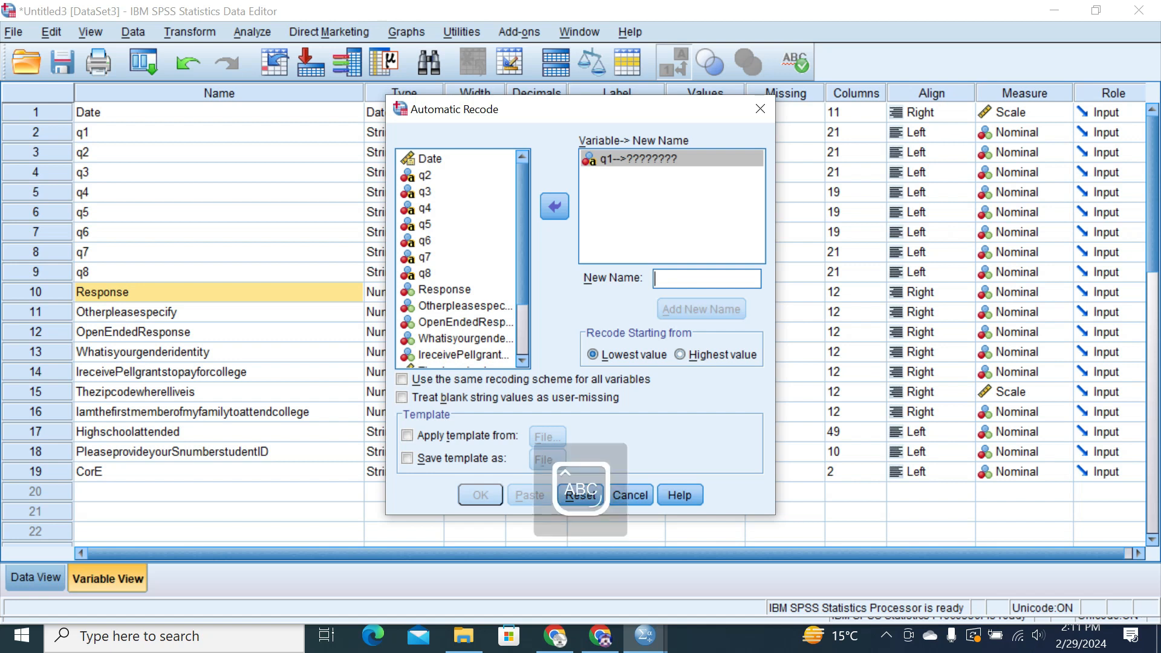
text(uestion1)
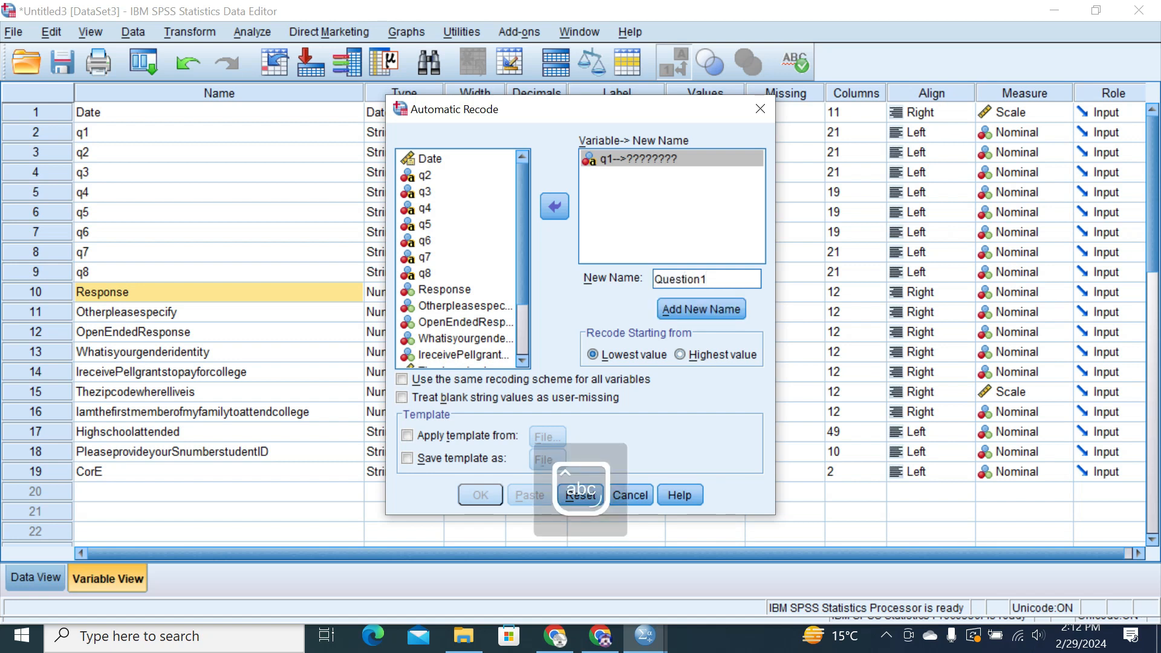
click(673, 311)
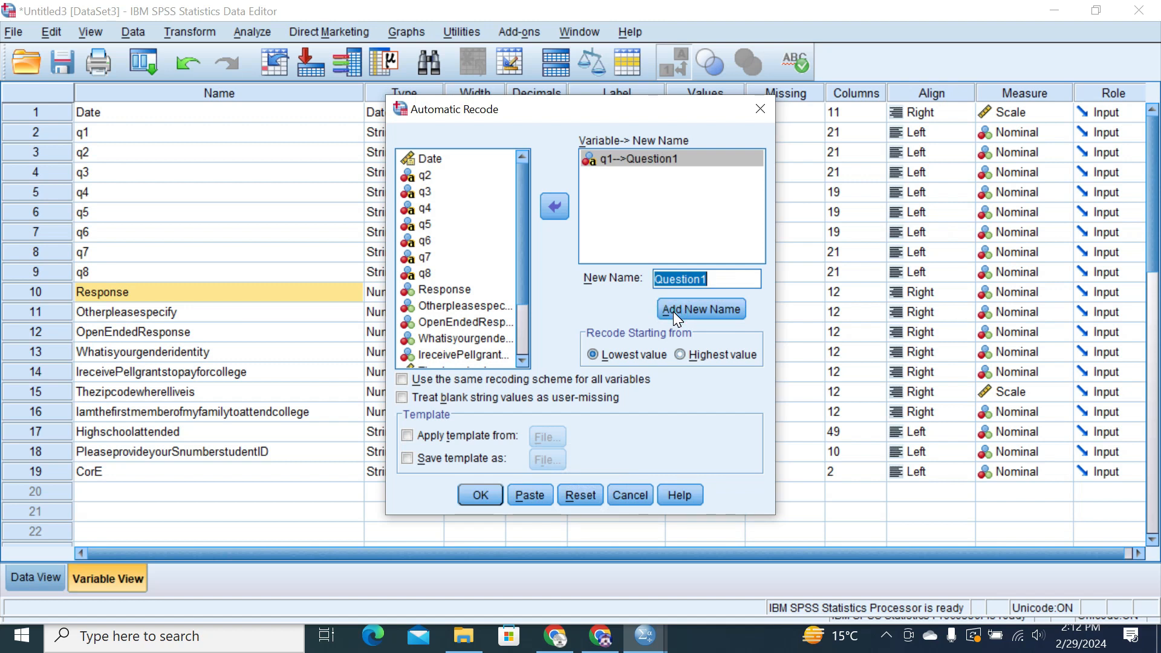
- Treat blank string values as user-missing and paste the recode command as syntax
click(400, 396)
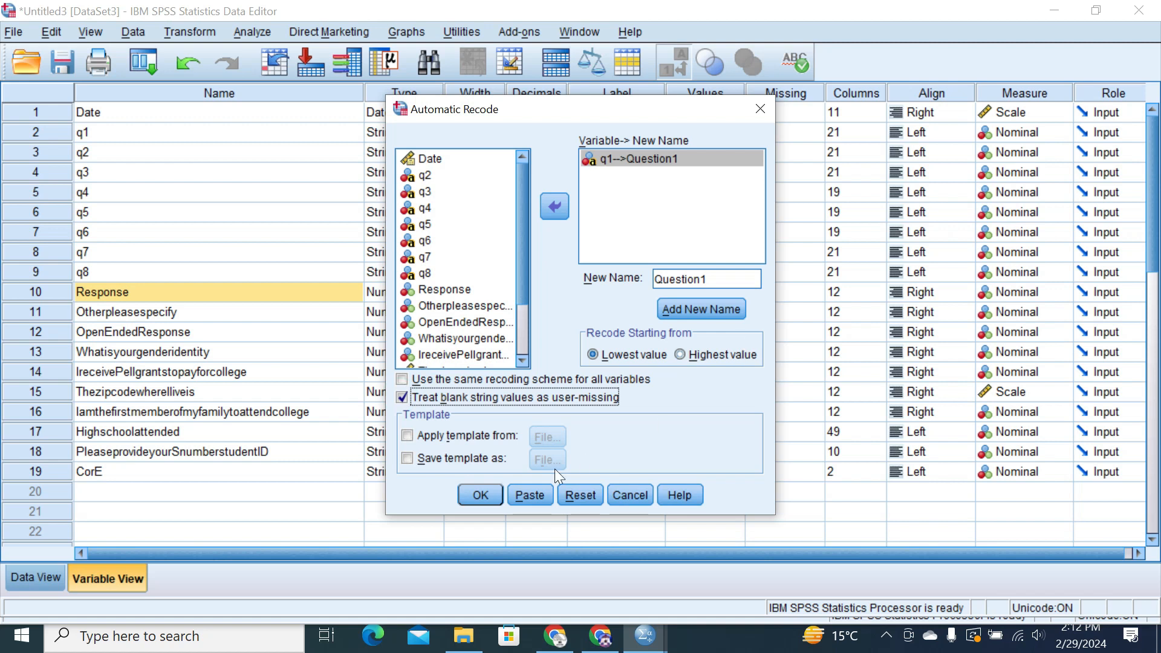
click(522, 496)
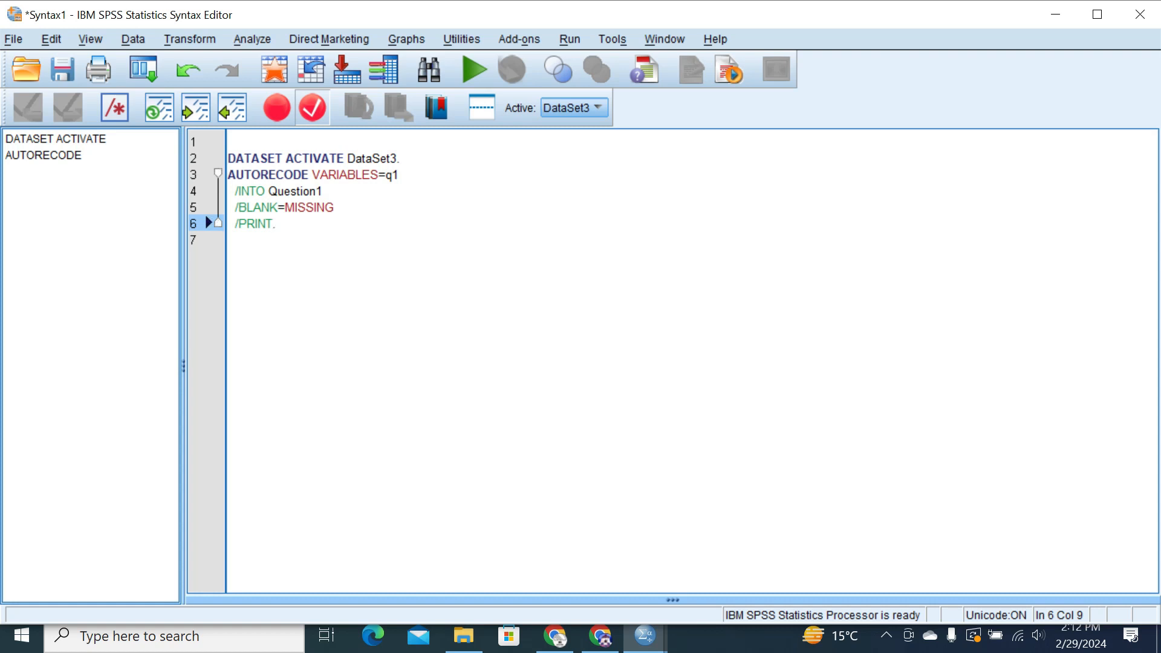
- Run the pasted q1 recode syntax block and review the old and new values in the output
drag(276, 223, 227, 158)
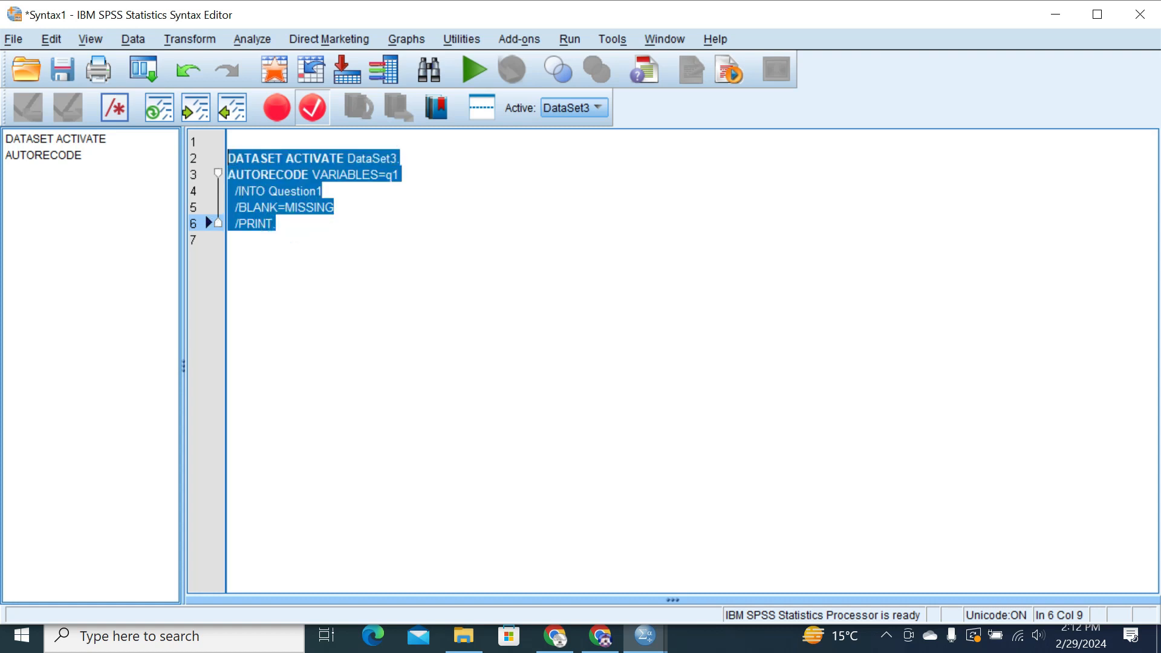
click(467, 71)
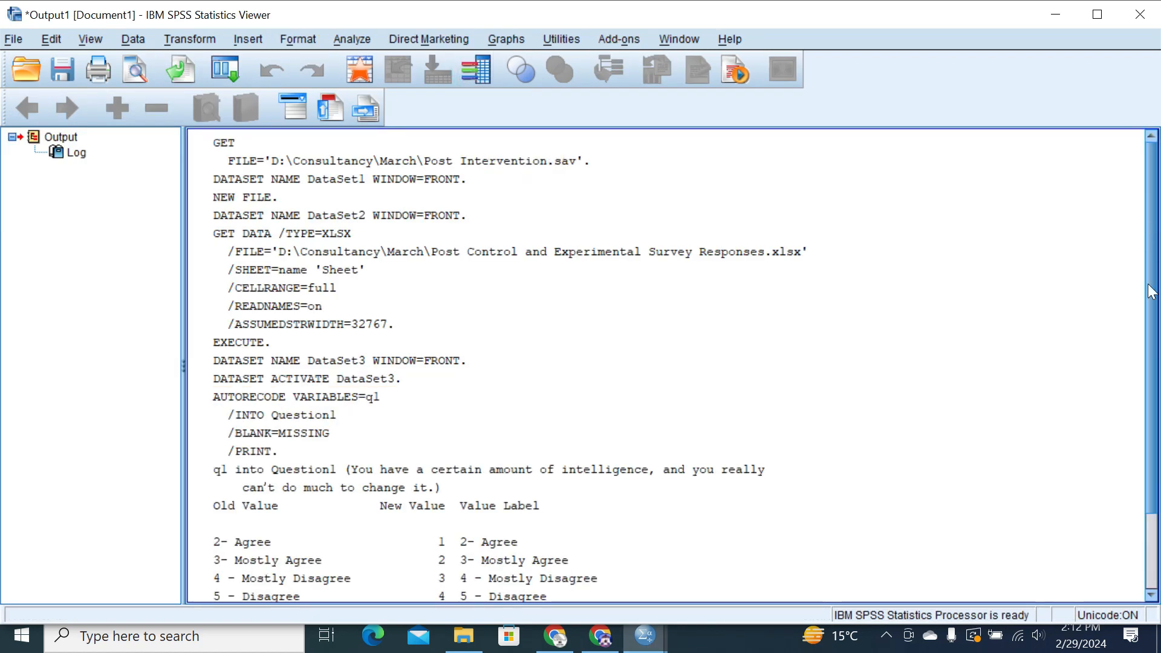
scroll(1154, 504, down, 2)
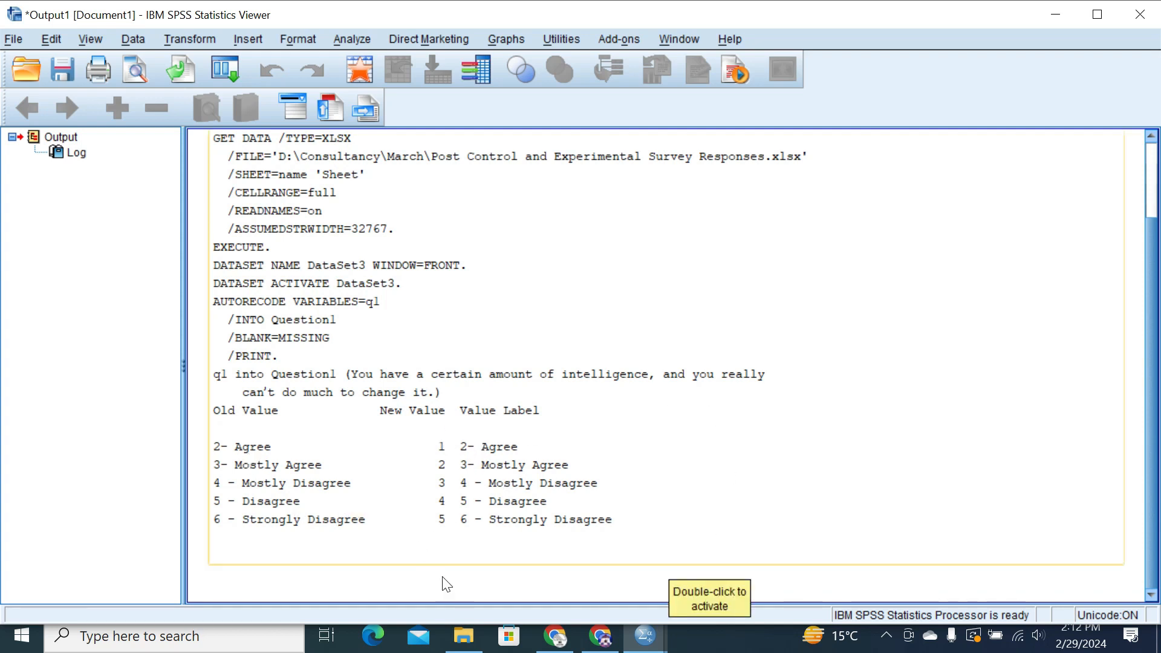
- Check the new Question1 variable and its type in the DataSet3 variable list
mouse_move(645, 632)
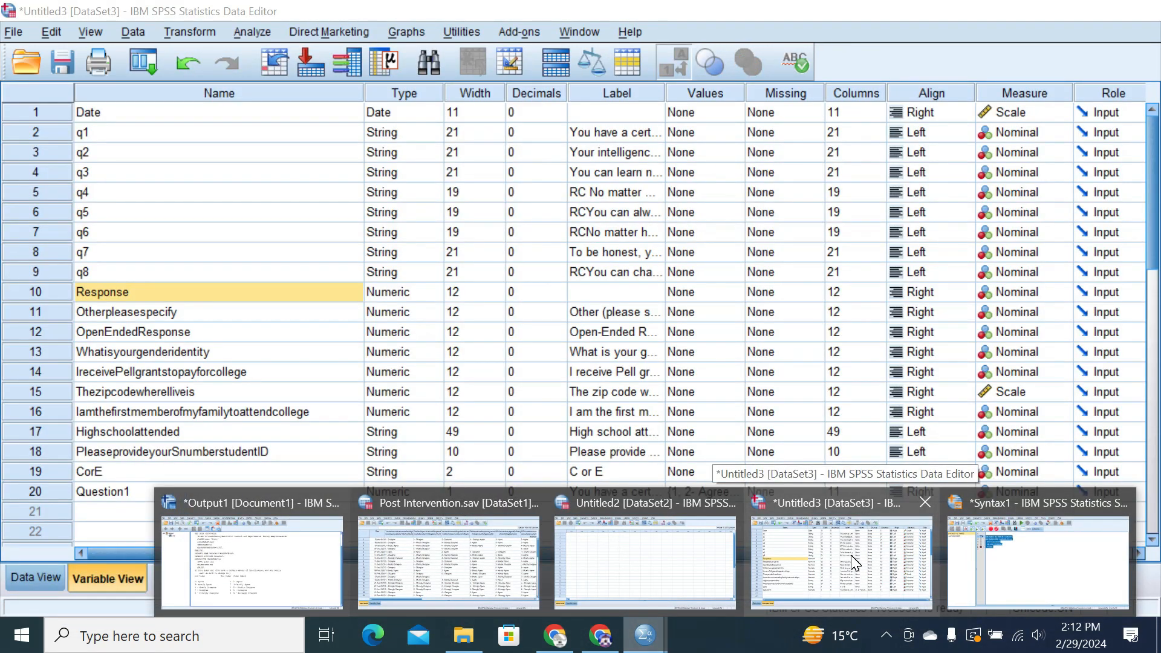
click(850, 555)
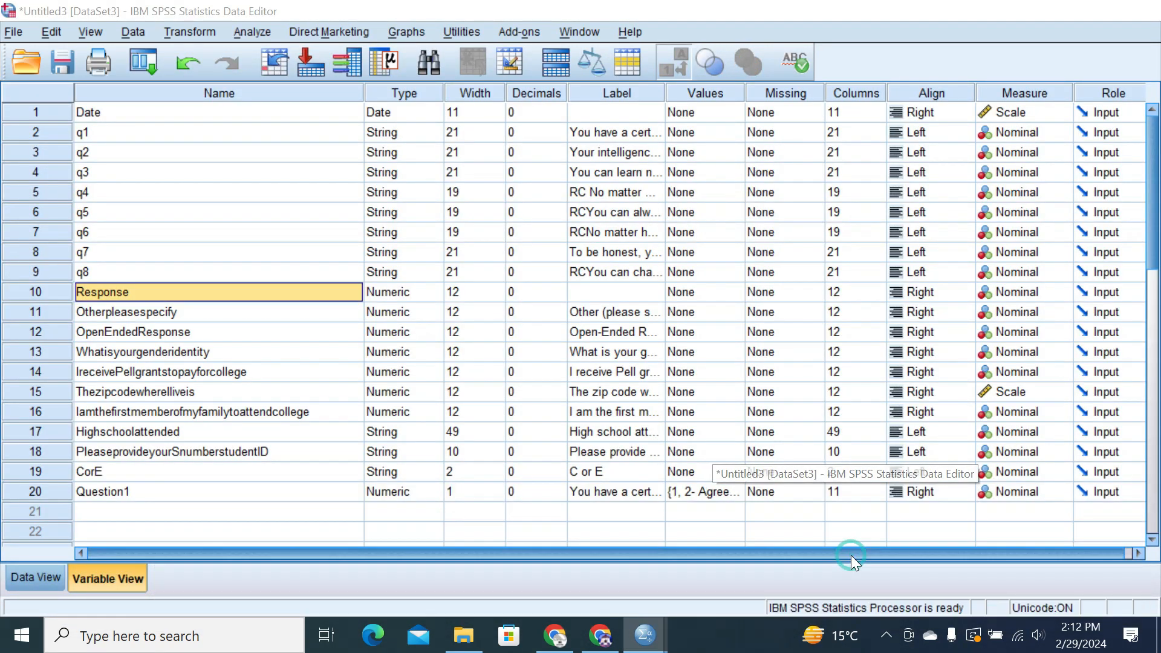
click(106, 489)
click(414, 493)
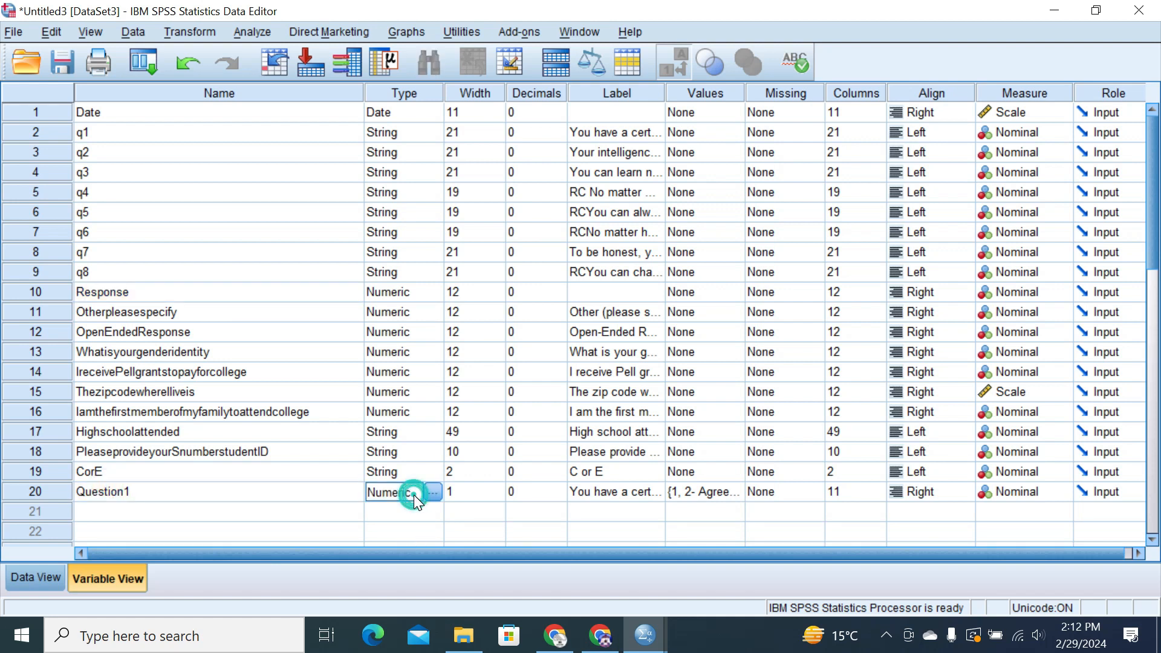
- Return to the Syntax Editor and duplicate the q1 recode block below the original
mouse_move(645, 635)
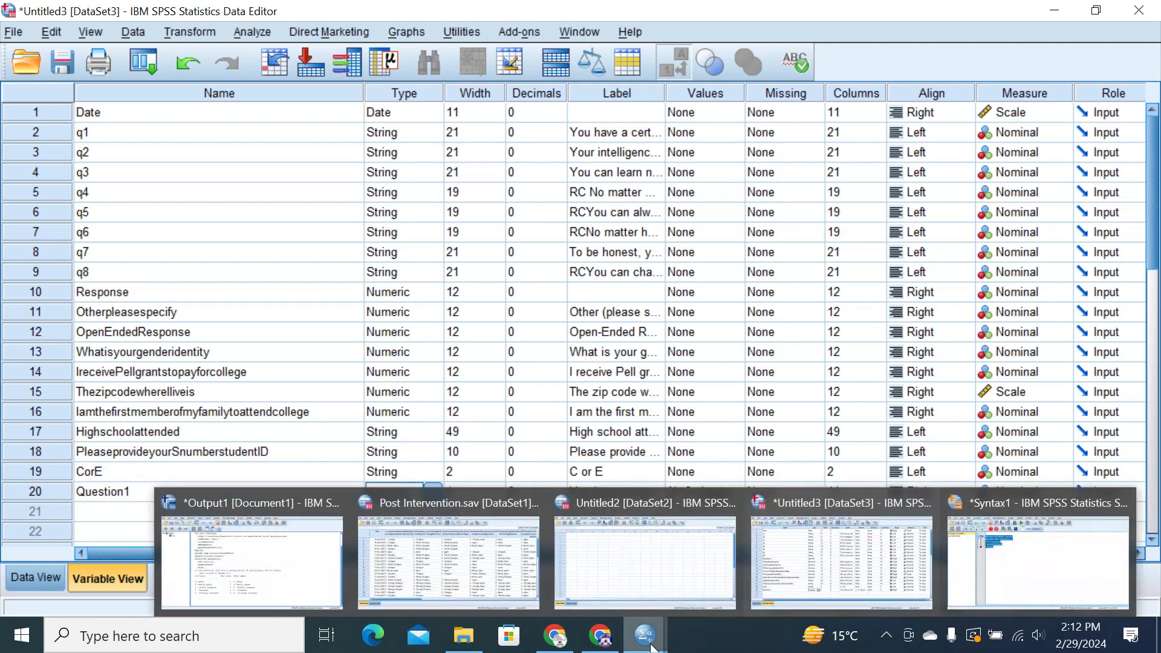
click(1081, 539)
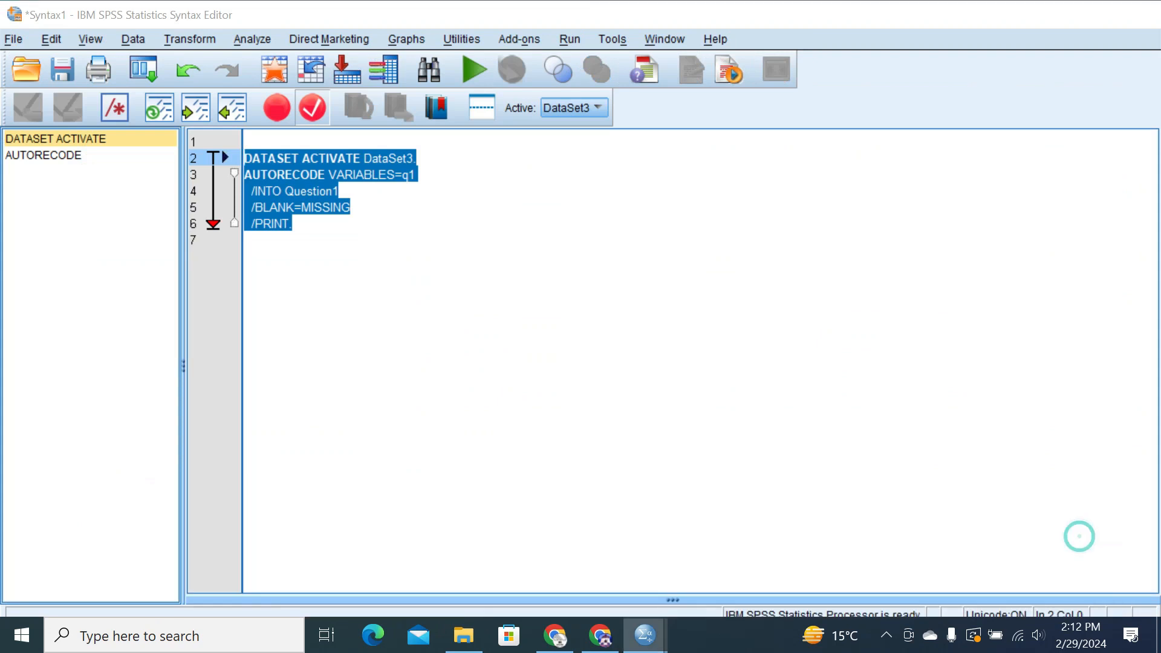
click(304, 224)
drag(276, 224, 225, 159)
key(ctrl+c)
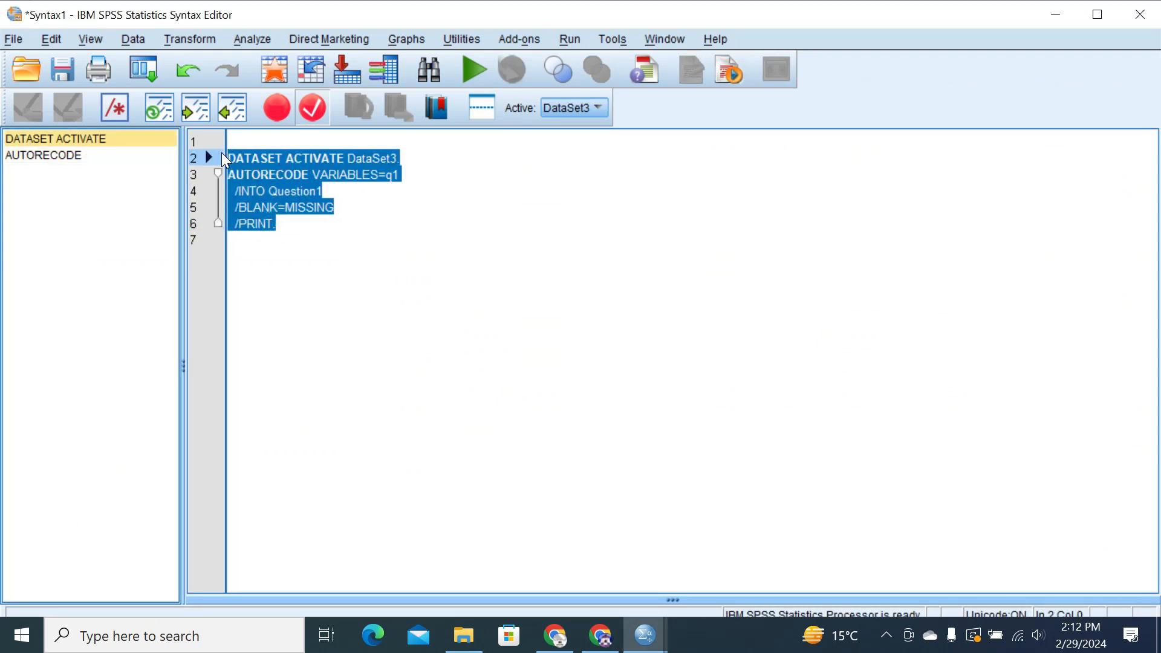
click(241, 260)
key(Return)
key(ctrl+v)
- Edit the duplicated block to recode q2 into Question2
click(397, 273)
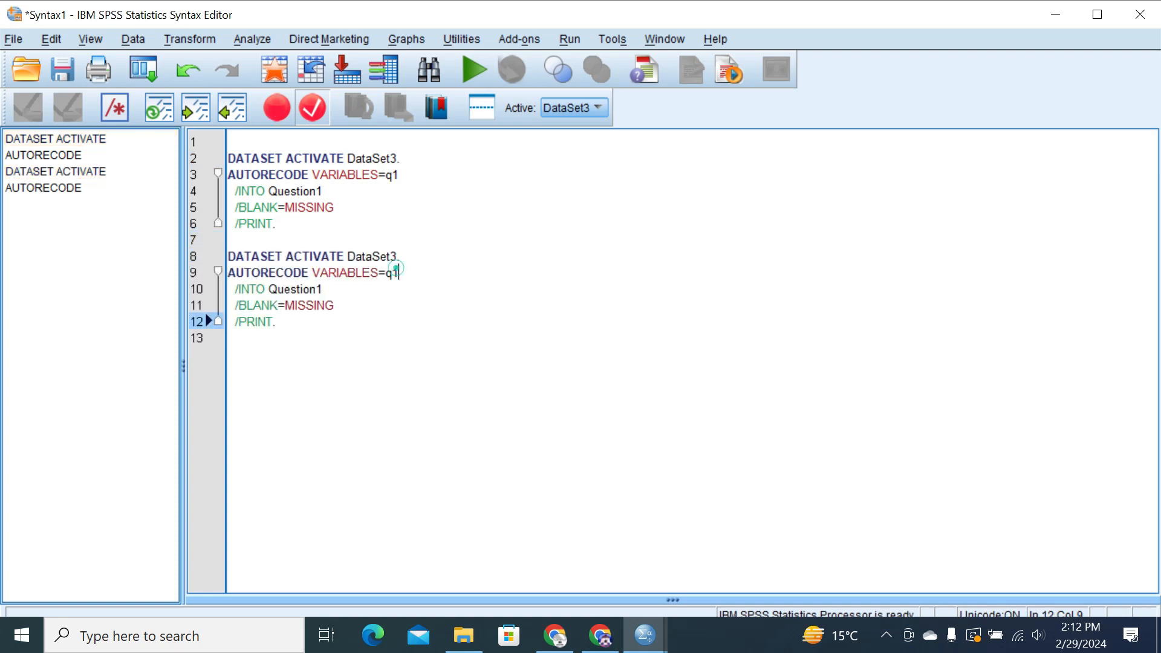
key(BackSpace)
text(2)
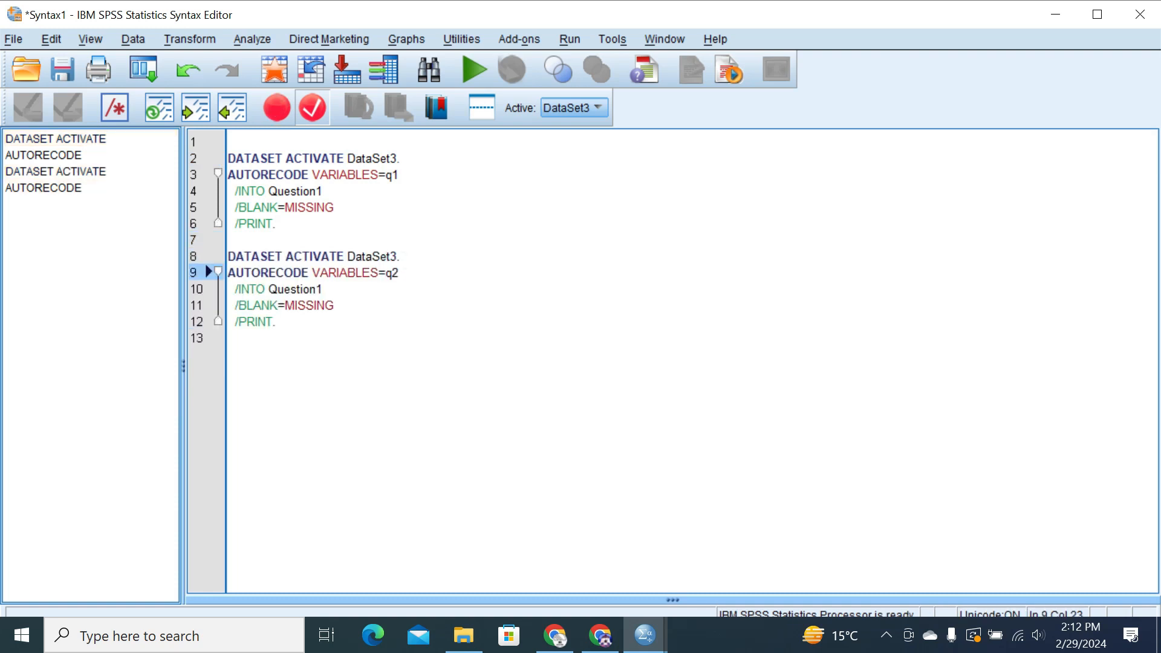
click(327, 289)
key(BackSpace)
text(2)
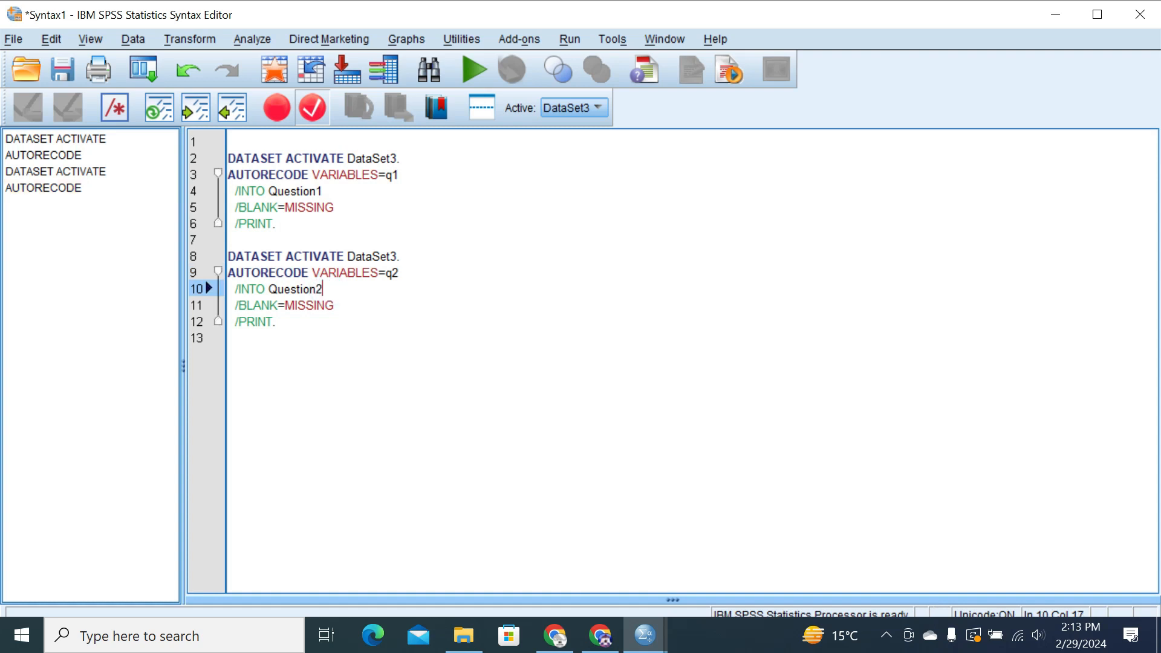
- Duplicate the q2 recode block below it and edit the copy to recode q3 into Question3
drag(292, 327, 228, 257)
key(ctrl+c)
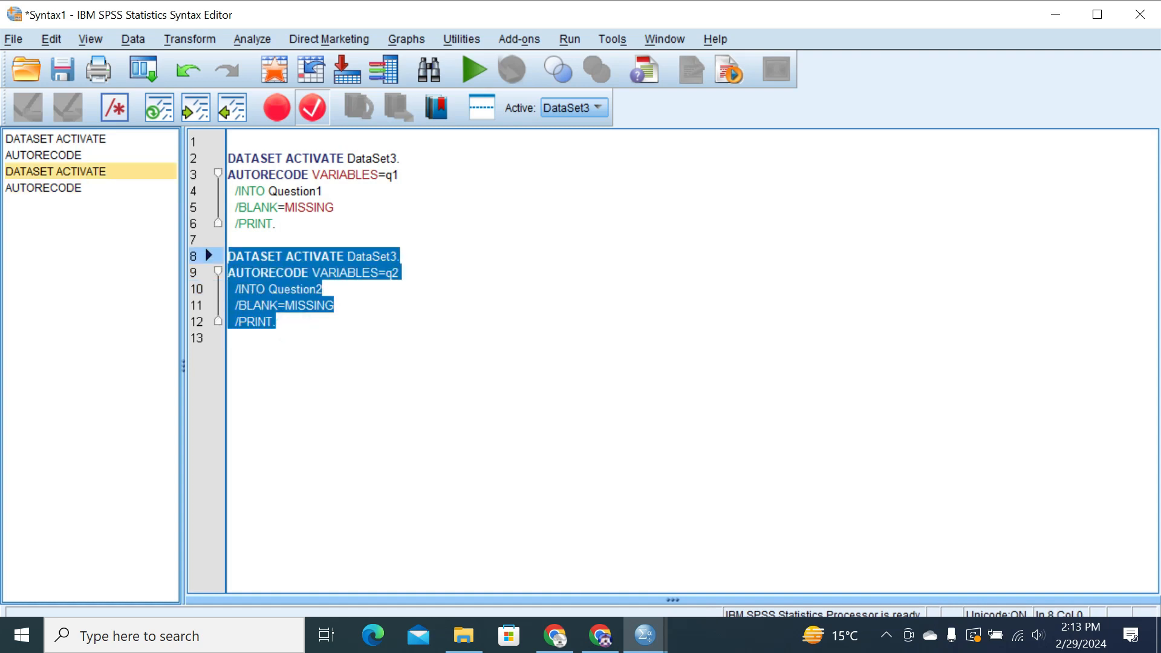
click(242, 366)
key(Return)
key(ctrl+v)
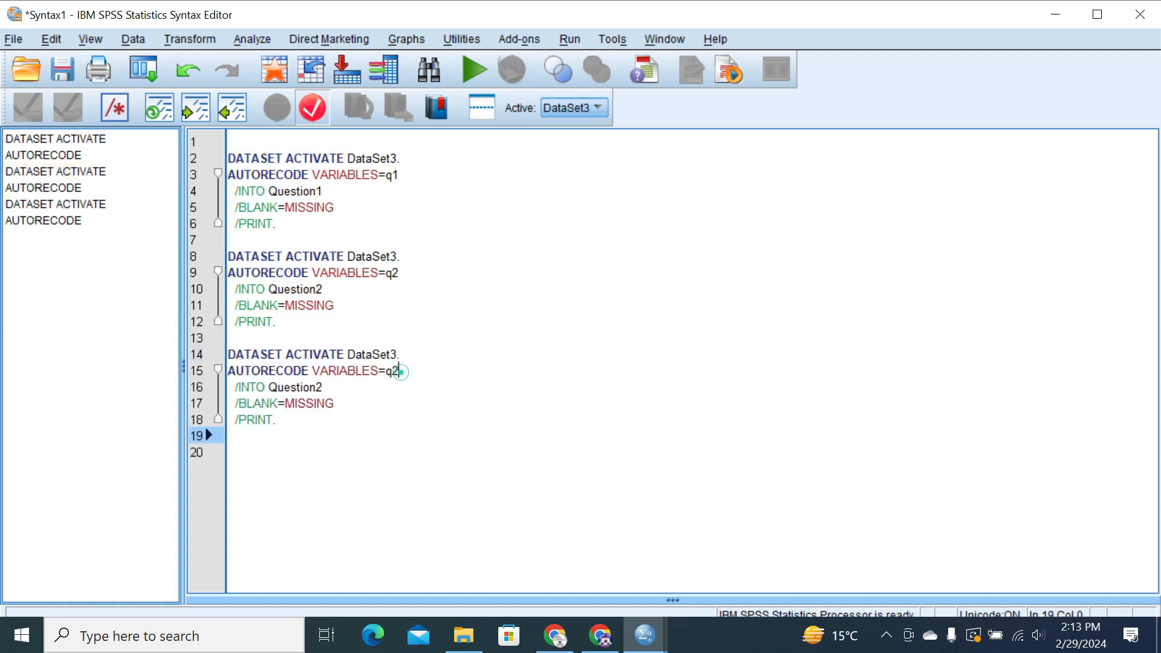
click(398, 371)
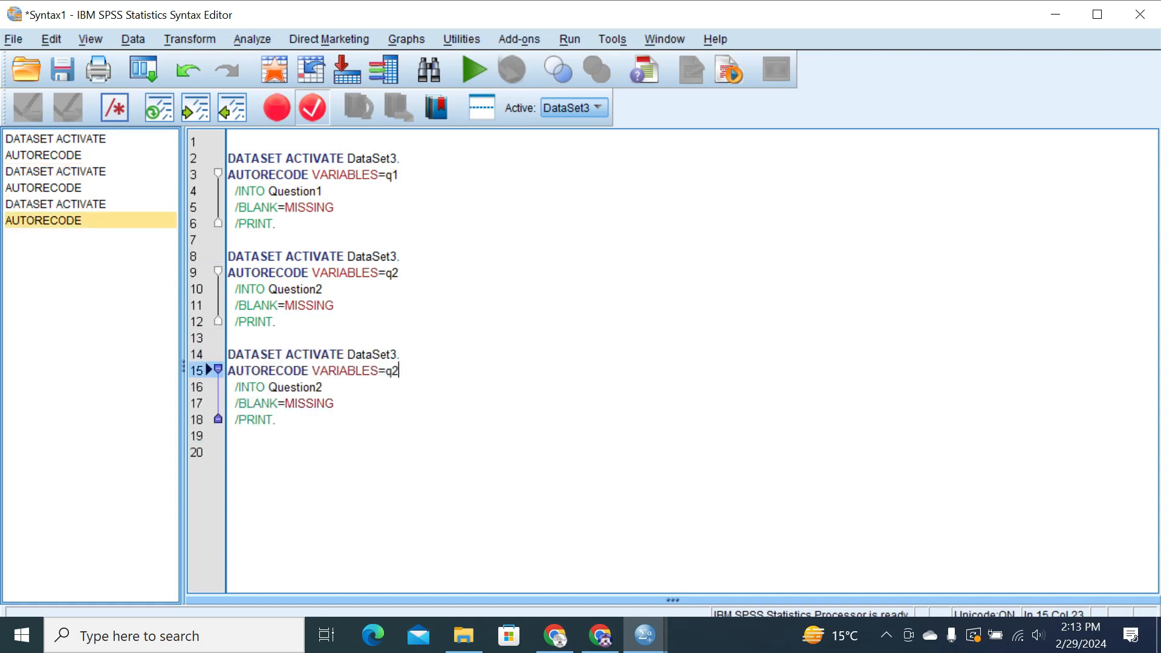
text(3)
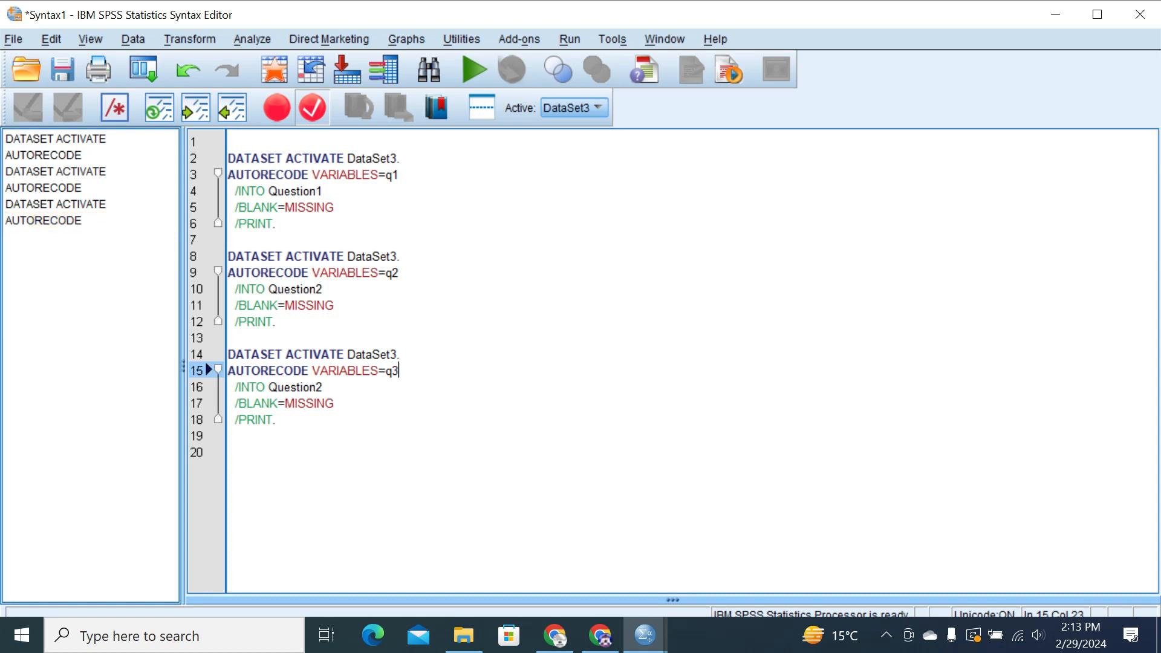
click(322, 387)
key(BackSpace)
text(3)
- Duplicate the q3 recode block below it and edit the copy to recode q4 into Question4
drag(277, 421, 216, 346)
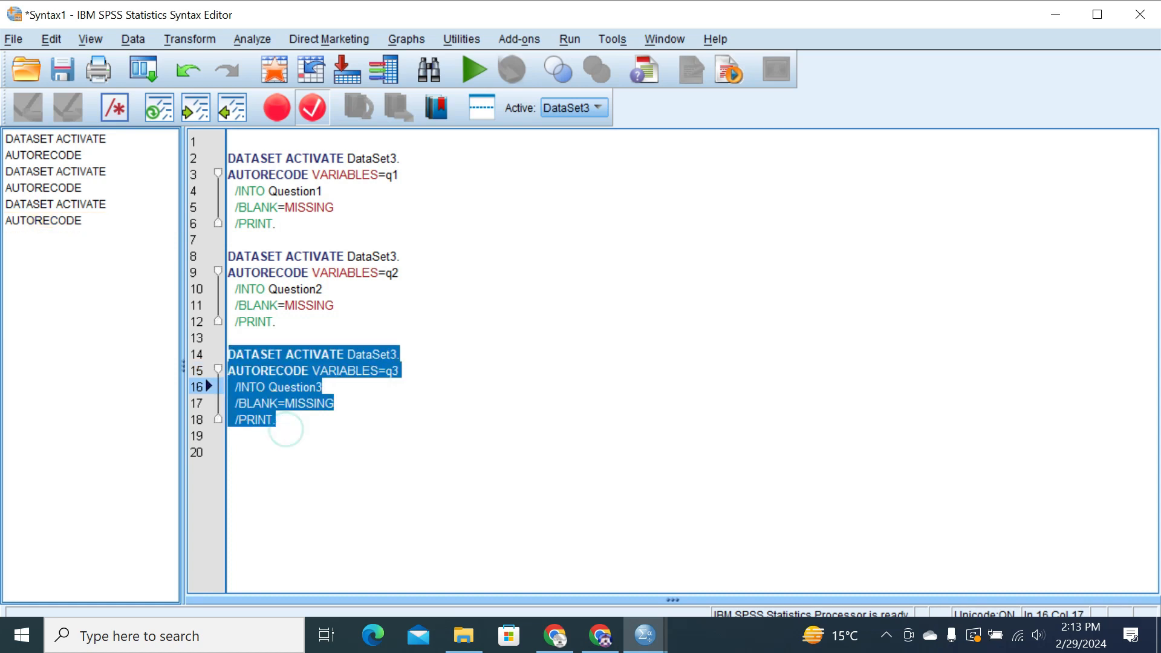
key(ctrl+c)
click(228, 452)
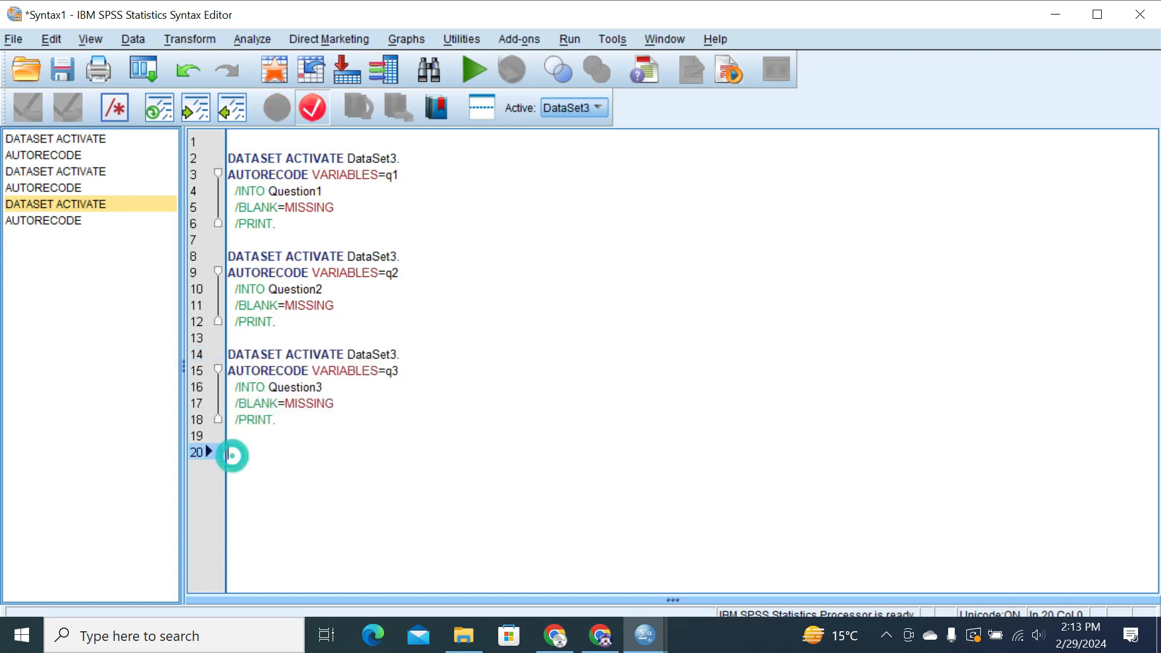
key(ctrl+v)
click(400, 468)
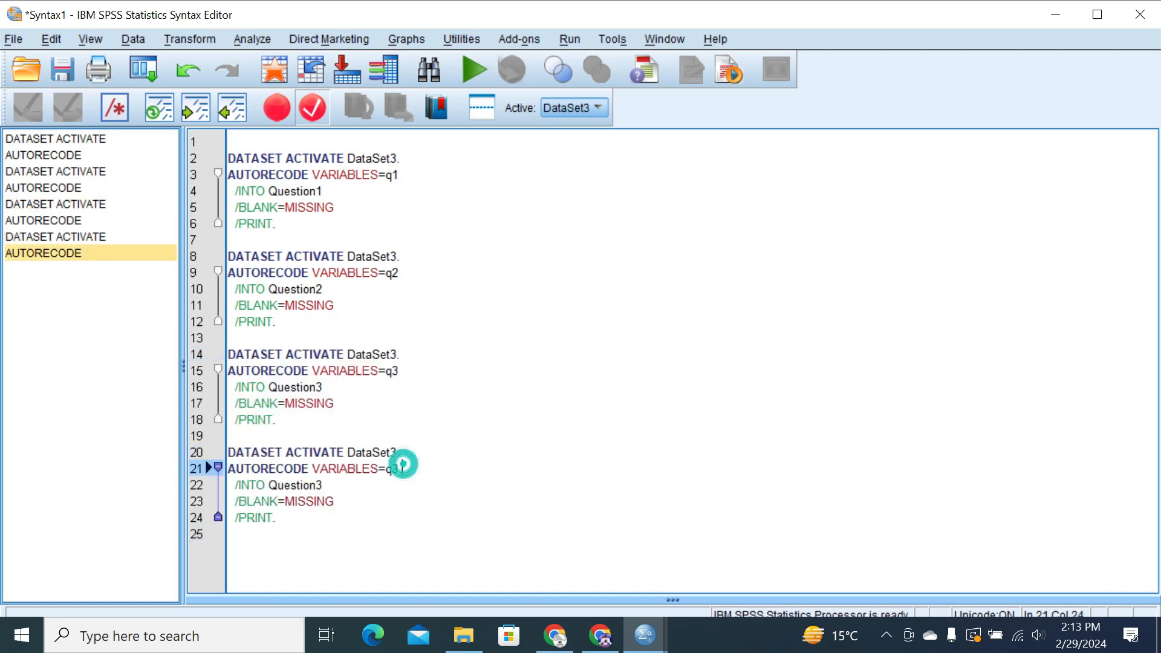
key(BackSpace)
text(4)
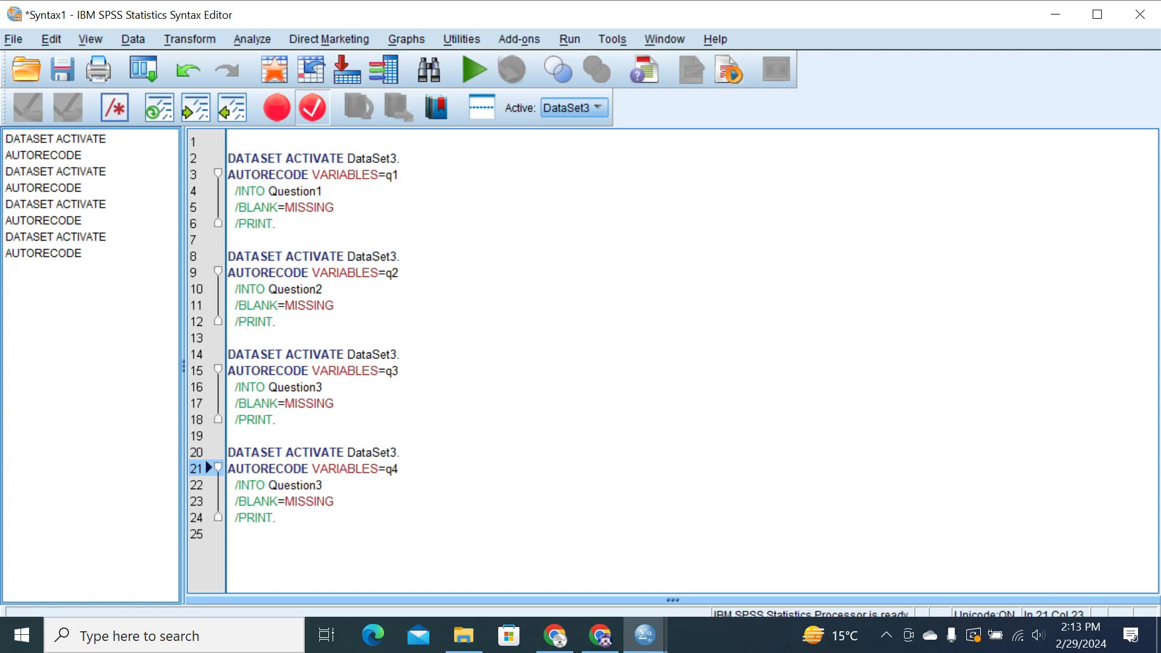
click(323, 485)
key(BackSpace)
text(4)
- Duplicate the q4 recode block at the end of the syntax, leaving a blank line between the blocks
drag(276, 517, 220, 445)
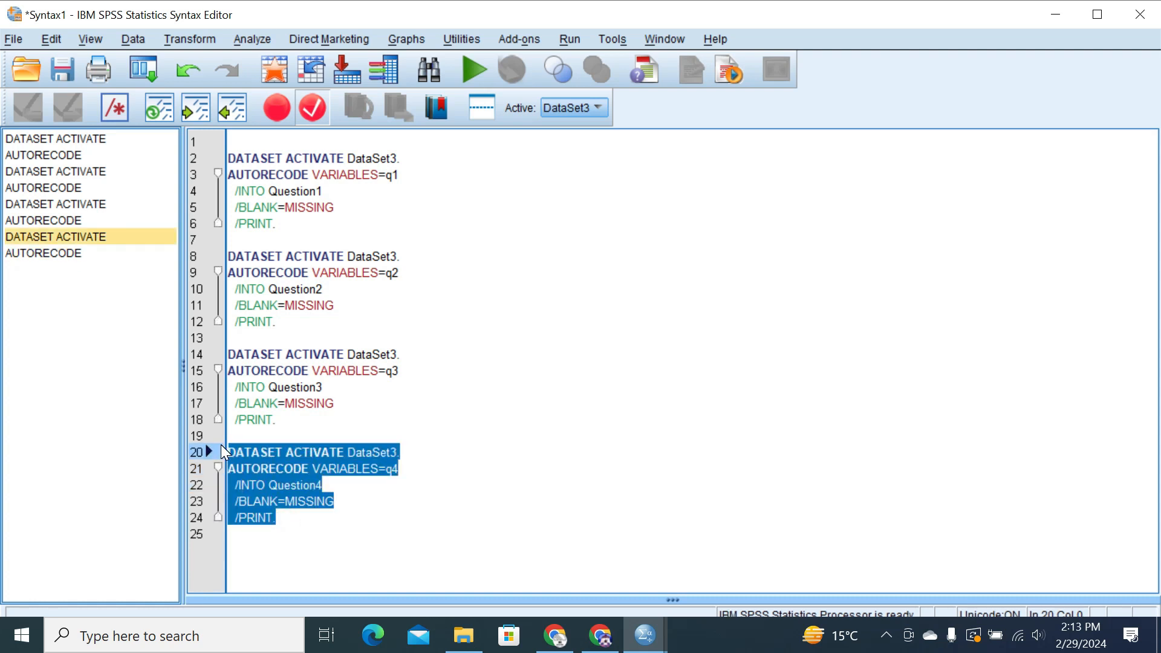
key(ctrl+c)
click(240, 549)
key(Return)
key(ctrl+v)
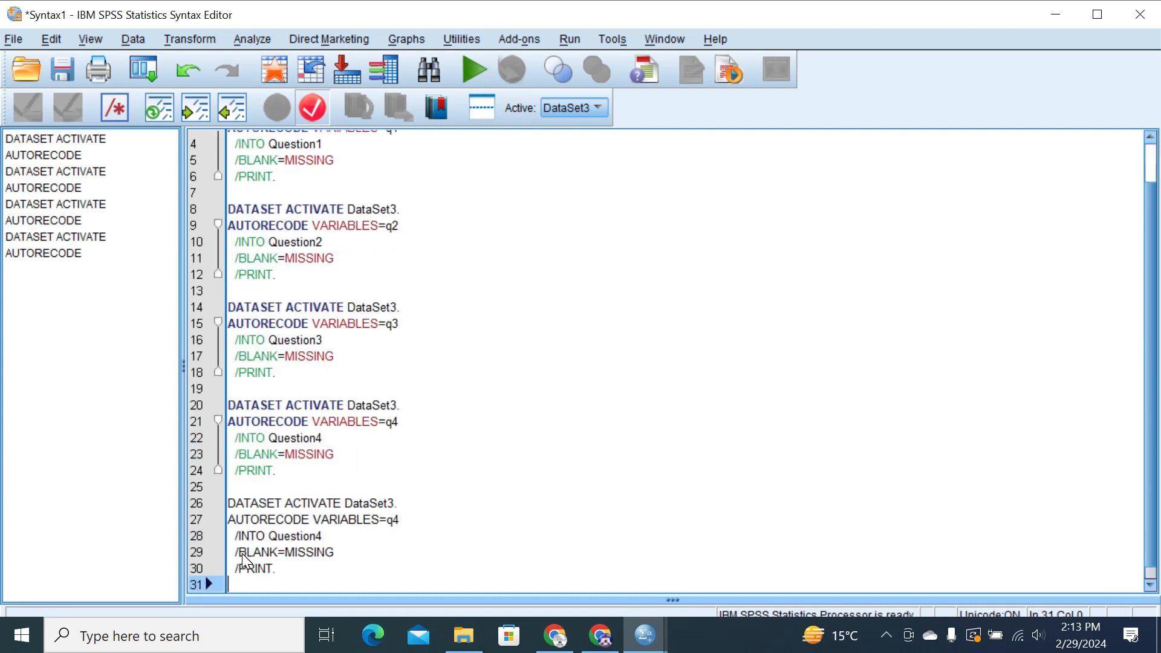
- Edit the last block to recode q5 into Question5
click(392, 520)
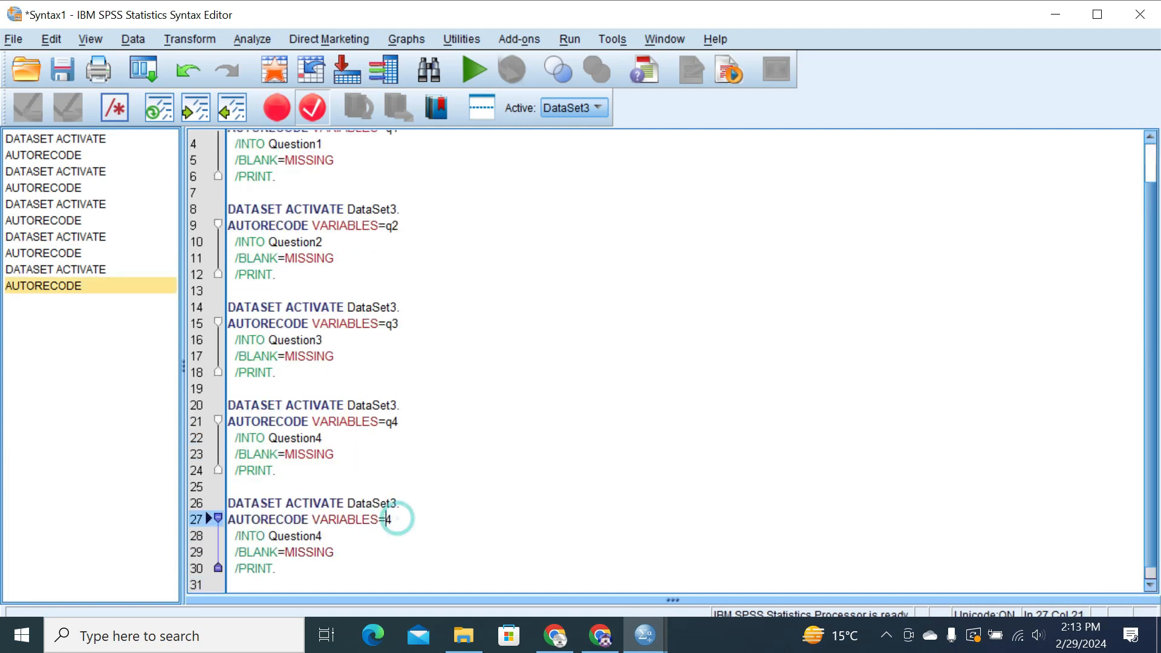
key(BackSpace)
text(q)
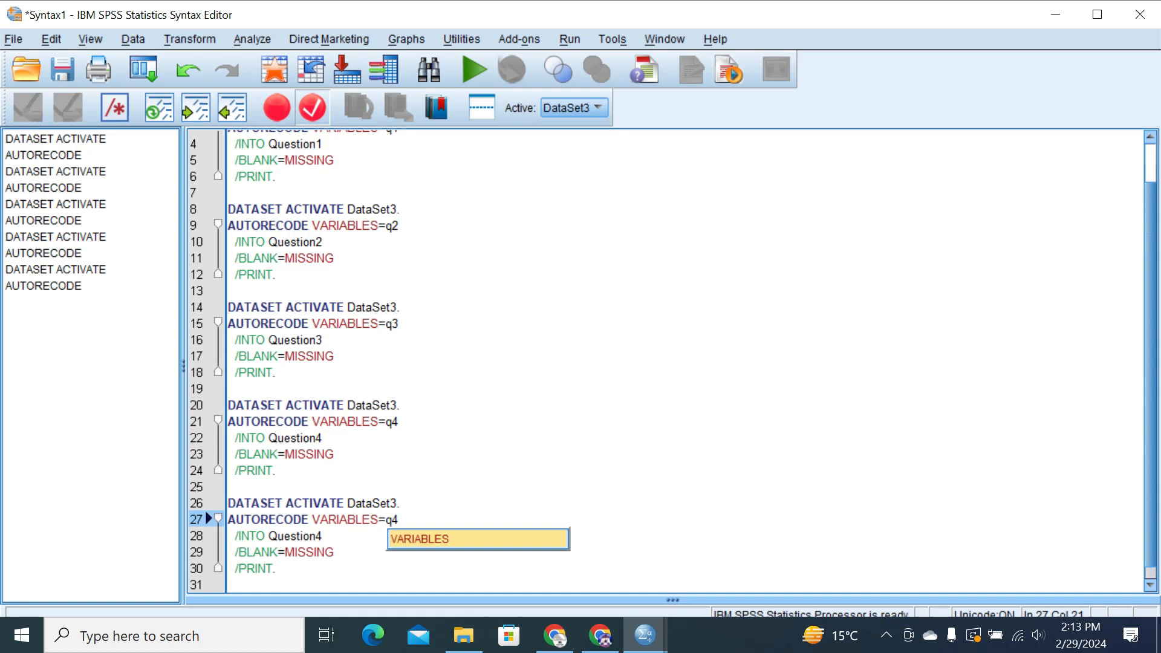
click(407, 522)
click(392, 519)
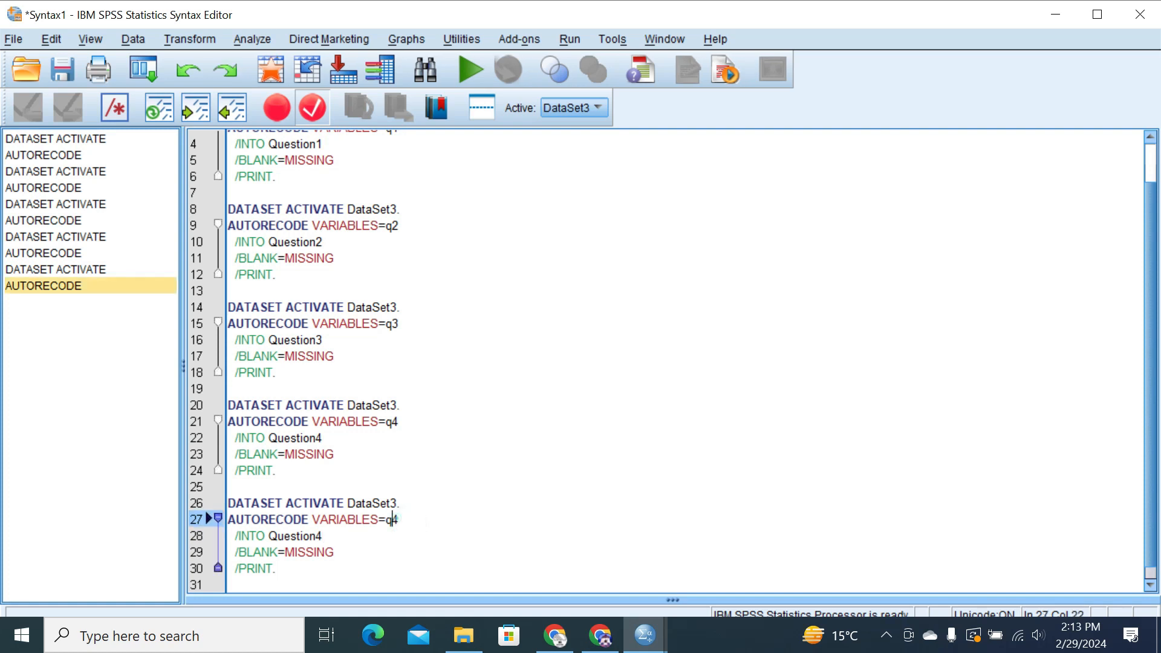
text(5)
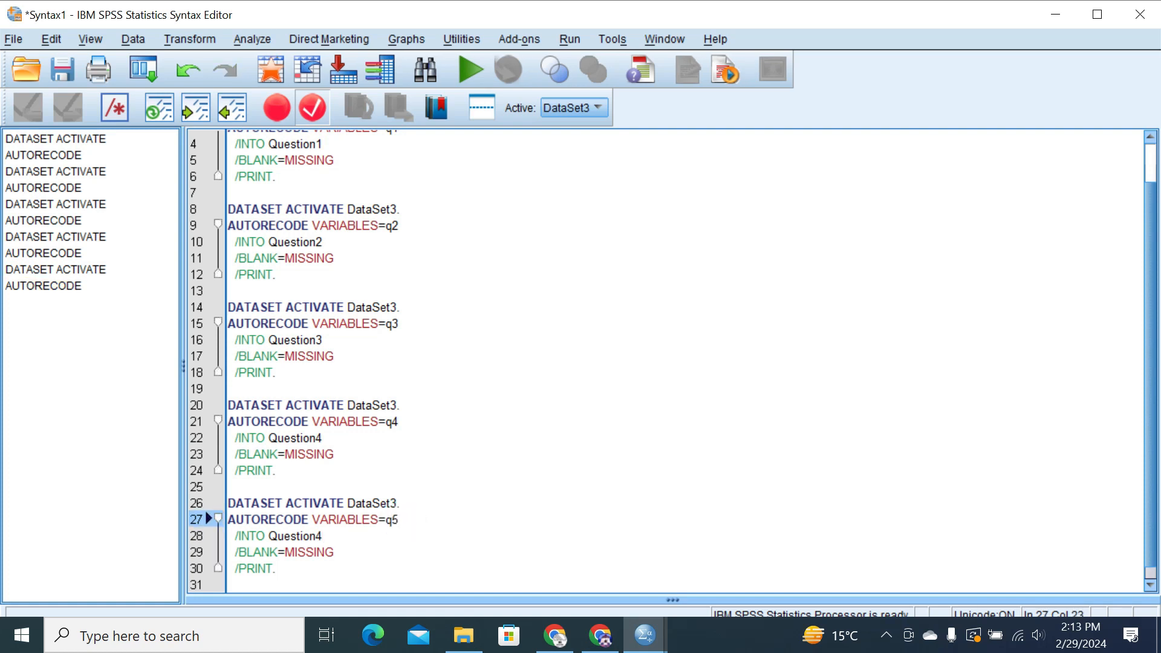
drag(323, 536, 229, 503)
text(5)
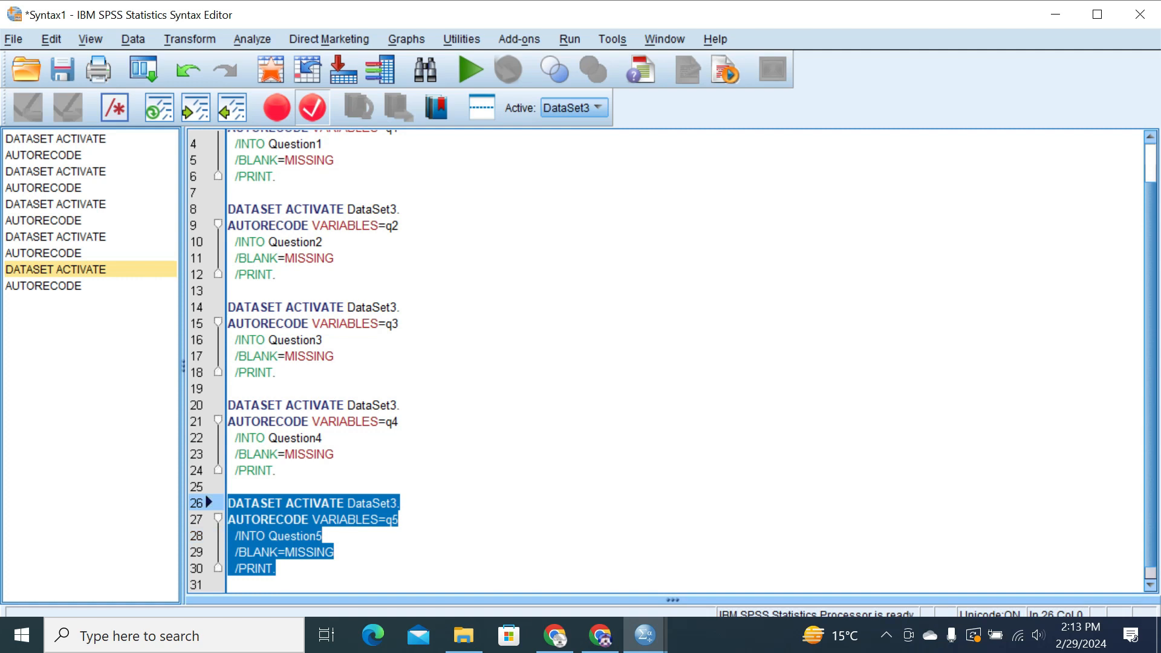
- Duplicate the q5 recode block below it, setting the copy's variable to q6 and its target name to Question7
click(287, 577)
key(Return)
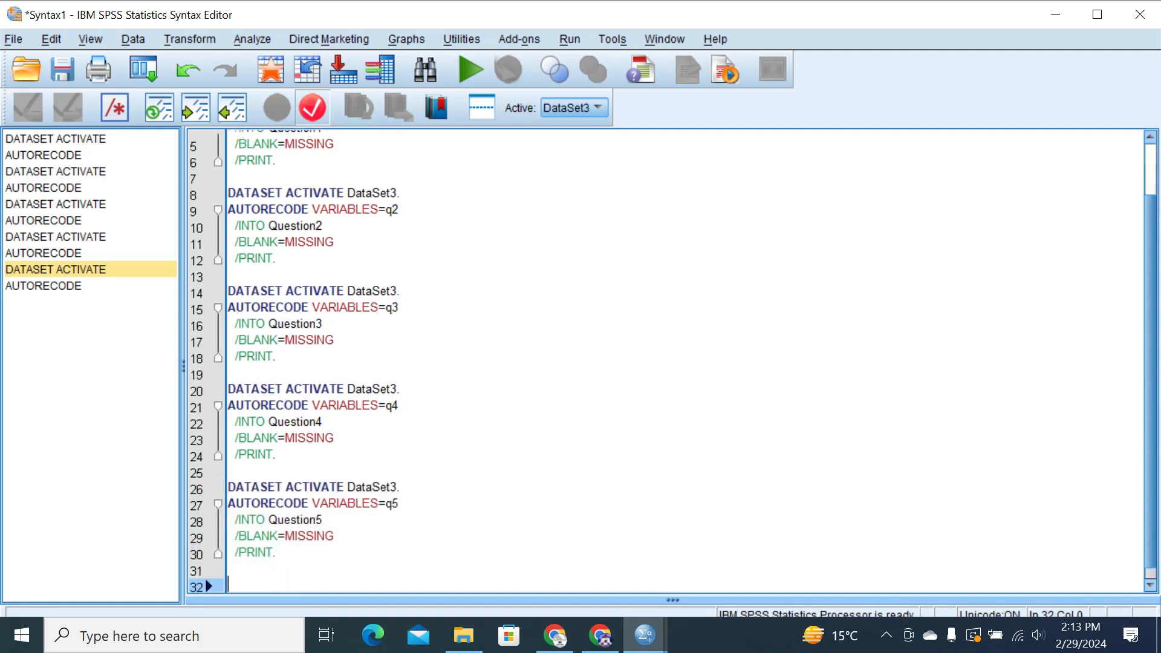
key(ctrl+v)
click(400, 536)
key(BackSpace)
text(6)
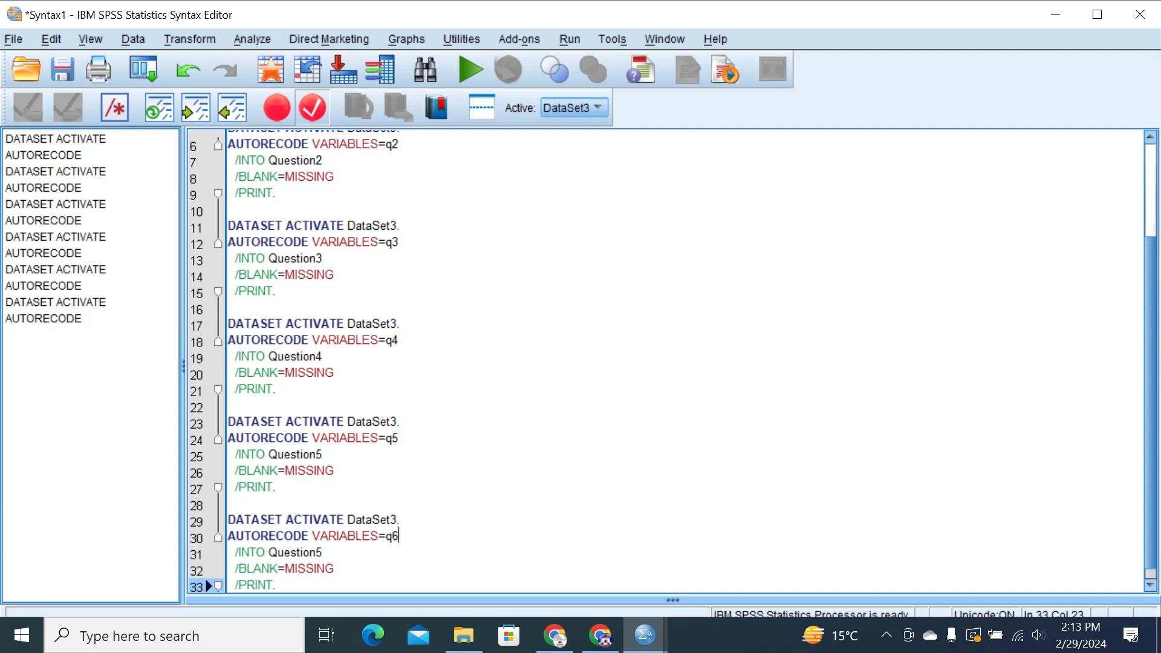
click(323, 552)
key(BackSpace)
text(7)
- Duplicate the q6 recode block at the end of the syntax after a blank line
drag(277, 585, 216, 518)
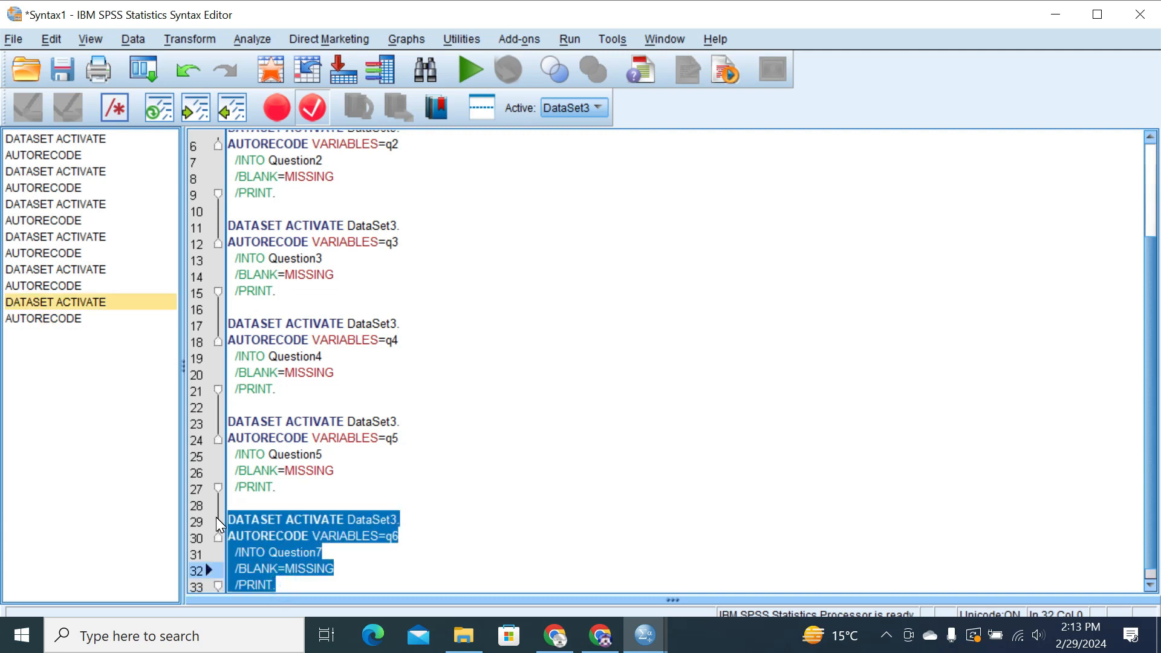
click(284, 585)
key(Return)
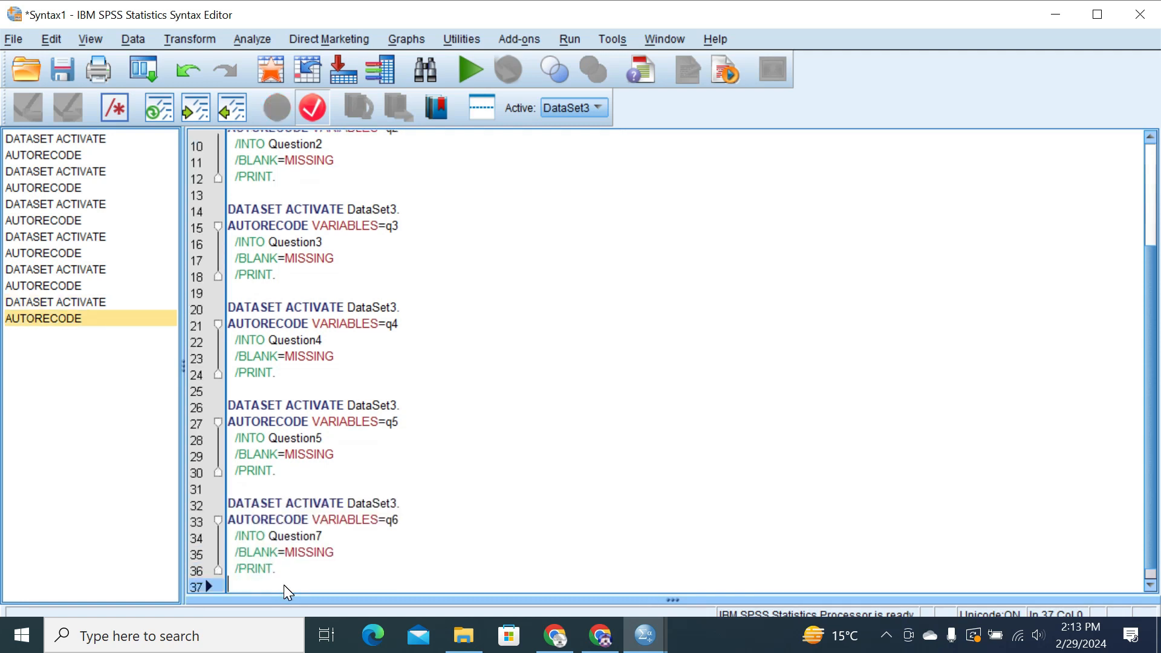
key(Return)
key(ctrl+v)
- Correct the target name in the first q6 recode block to Question6
click(399, 536)
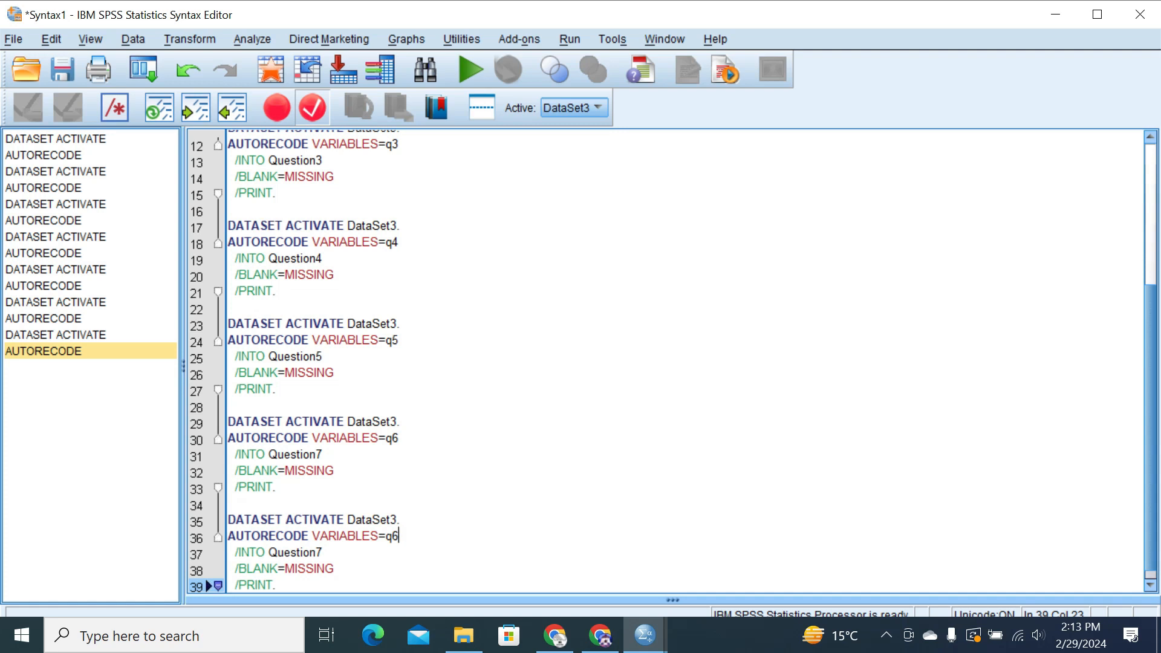
click(323, 454)
key(BackSpace)
text(6)
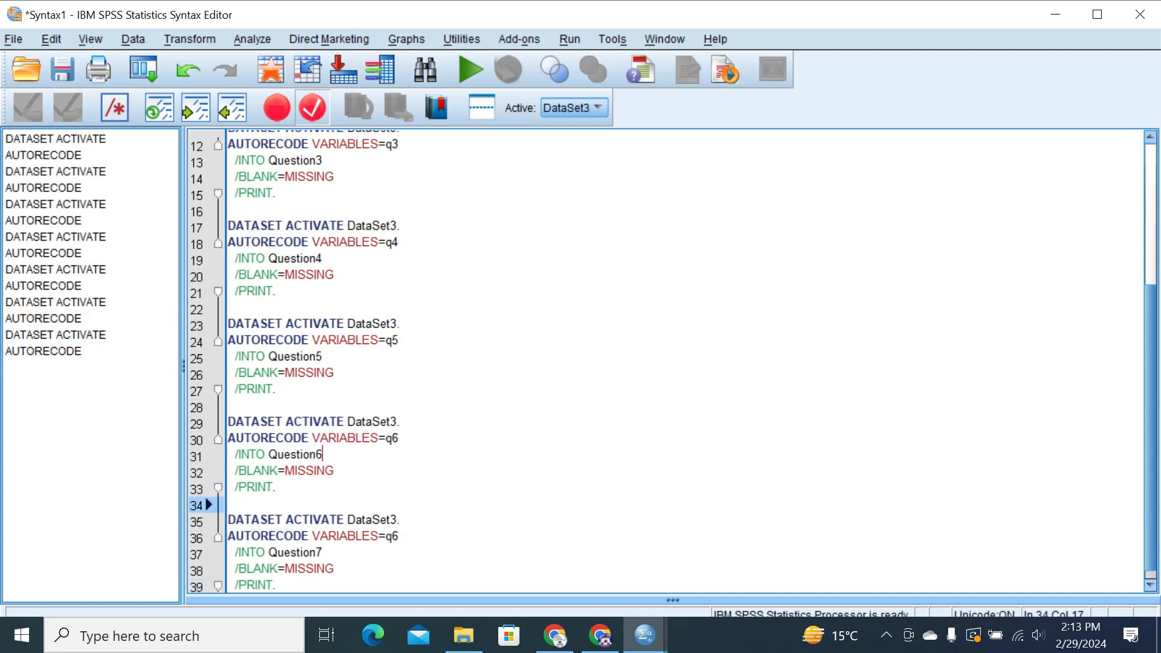
- Set the variable to recode in the last block to q7
click(399, 536)
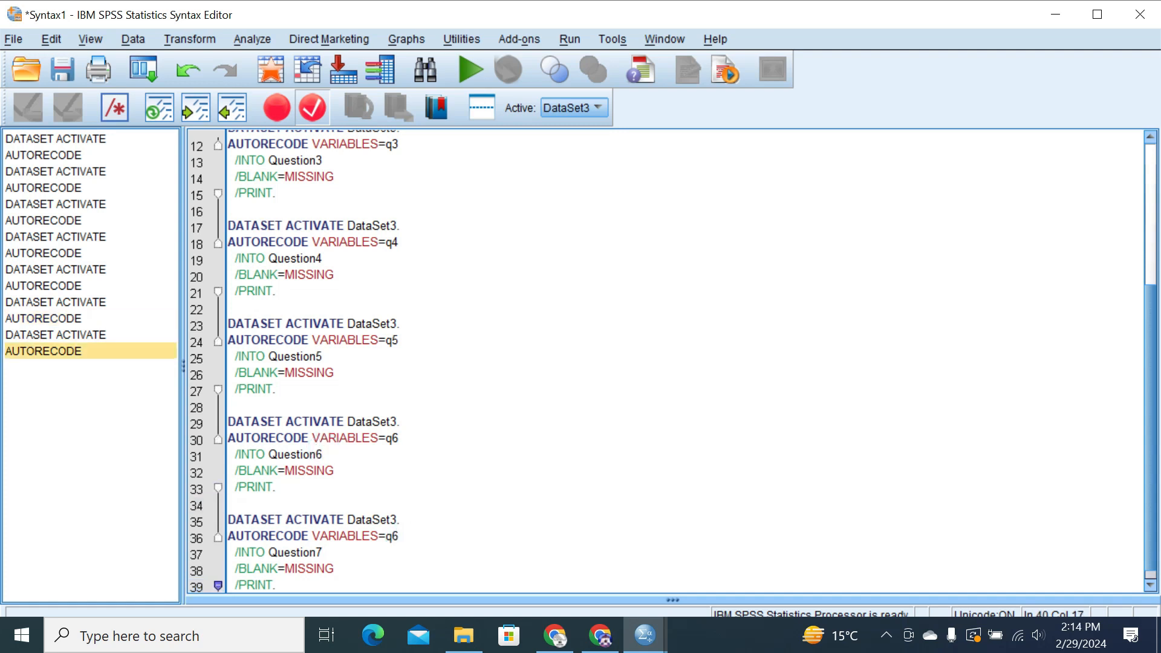
key(BackSpace)
text(7)
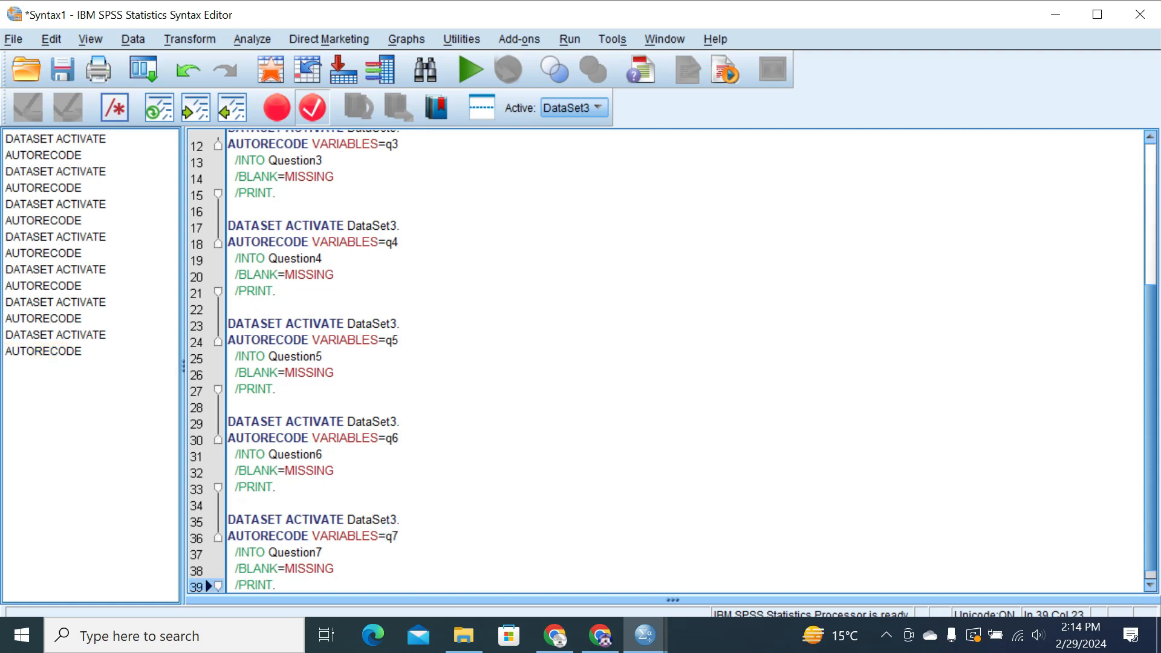
- Duplicate the q7 recode block at the end of the syntax, separated by a blank line
drag(276, 585, 226, 520)
key(ctrl+c)
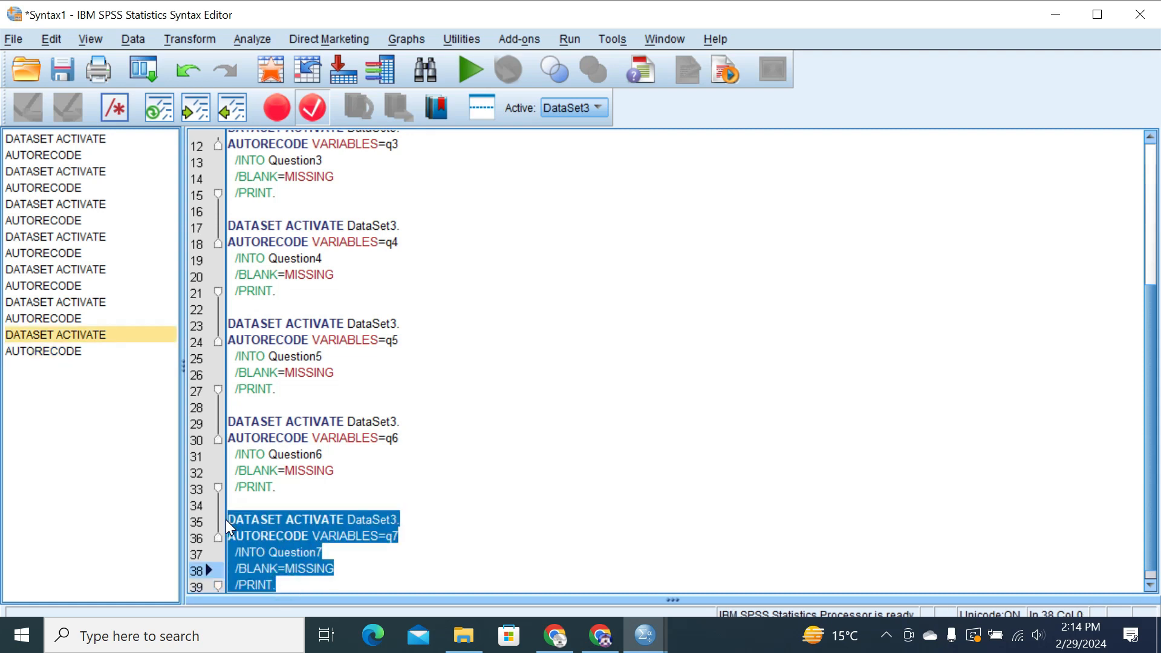
click(1148, 589)
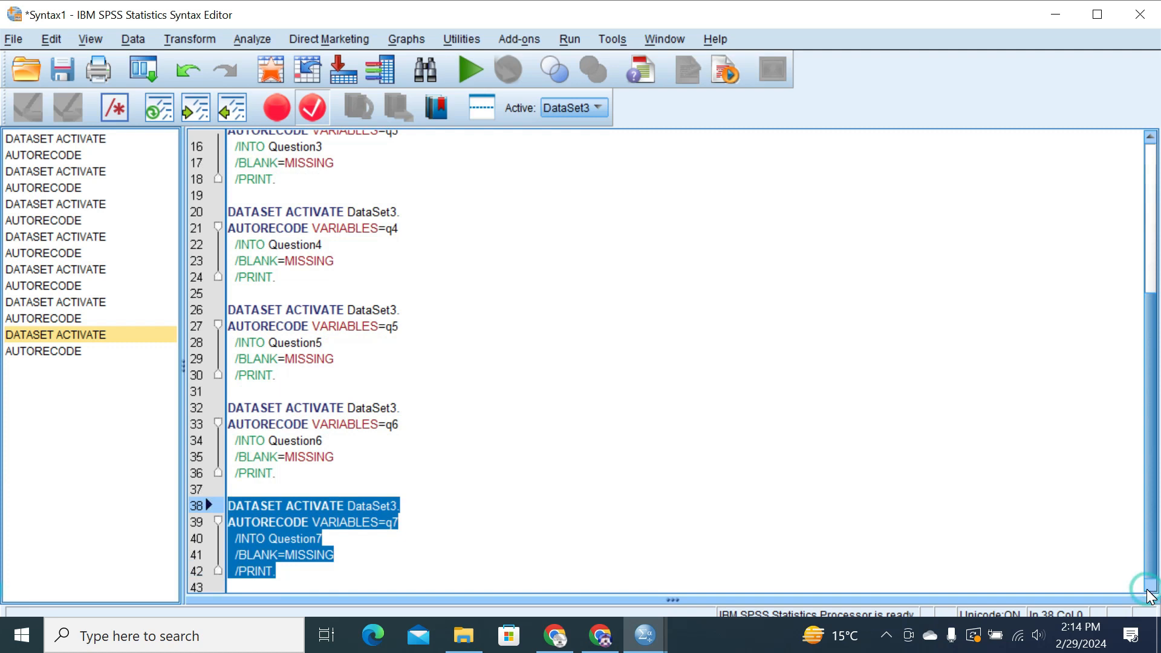
click(289, 582)
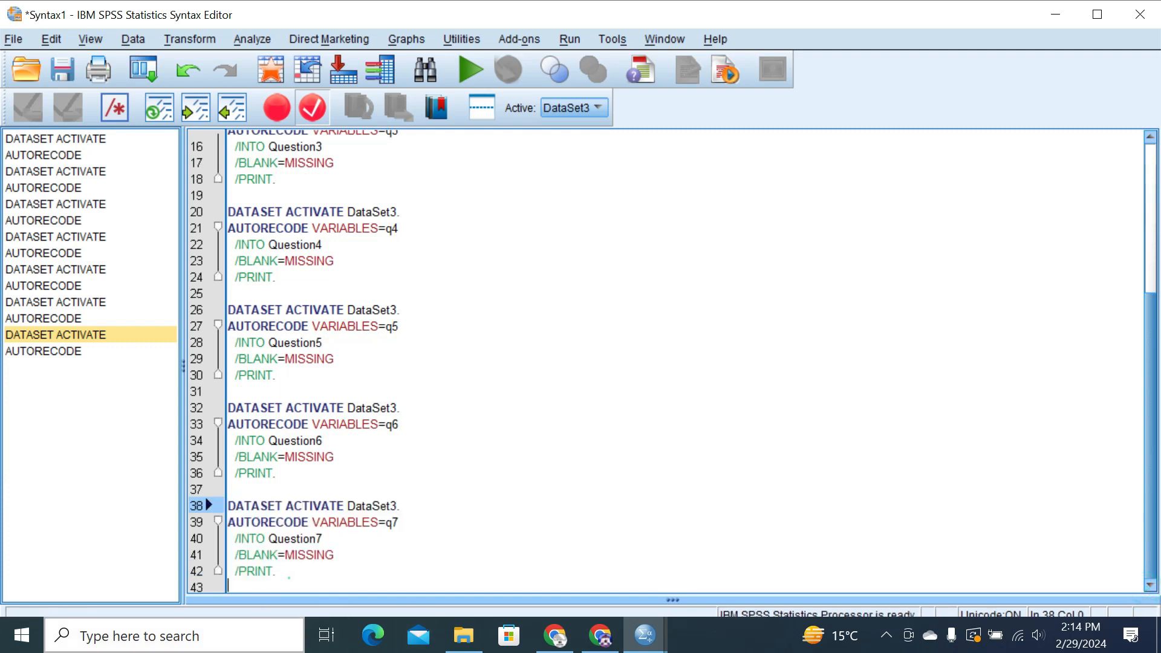
key(Return)
key(ctrl+v)
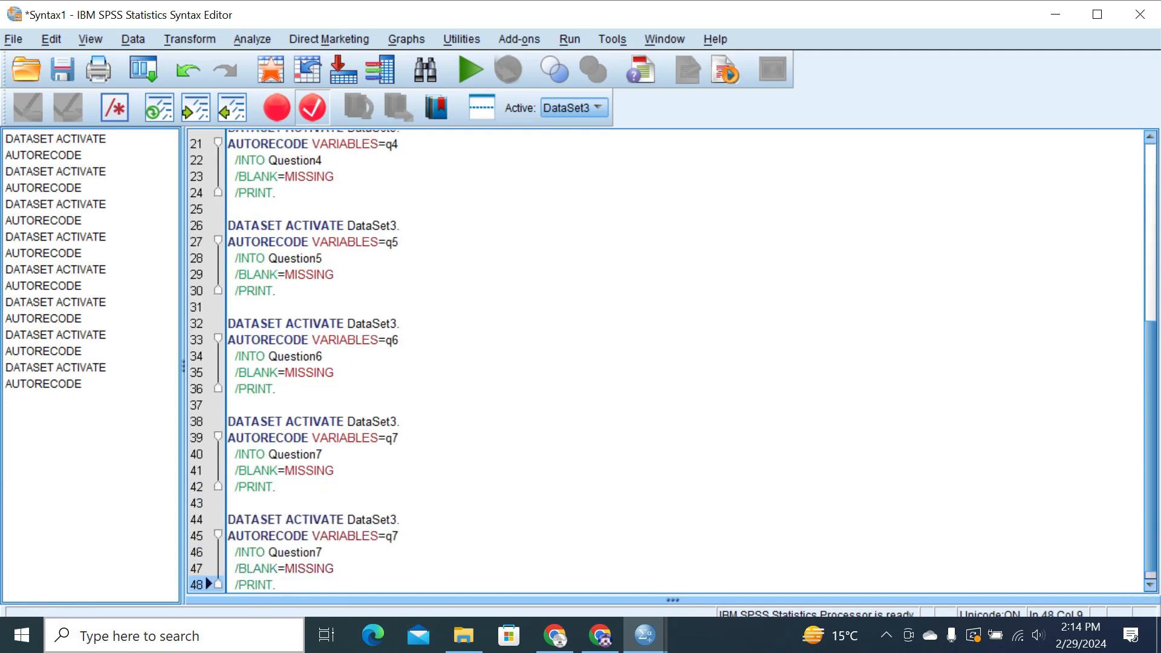
- Set the last recode block's variable to q8 and its target name to Question8
click(393, 536)
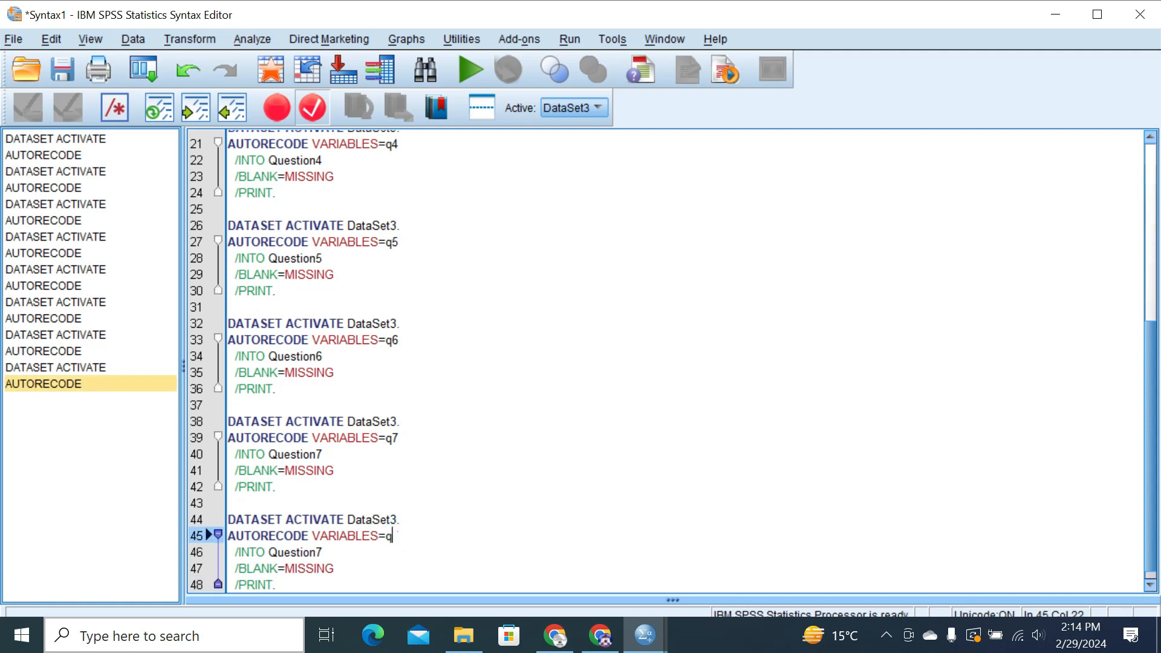
text(8)
click(322, 553)
key(BackSpace)
text(8)
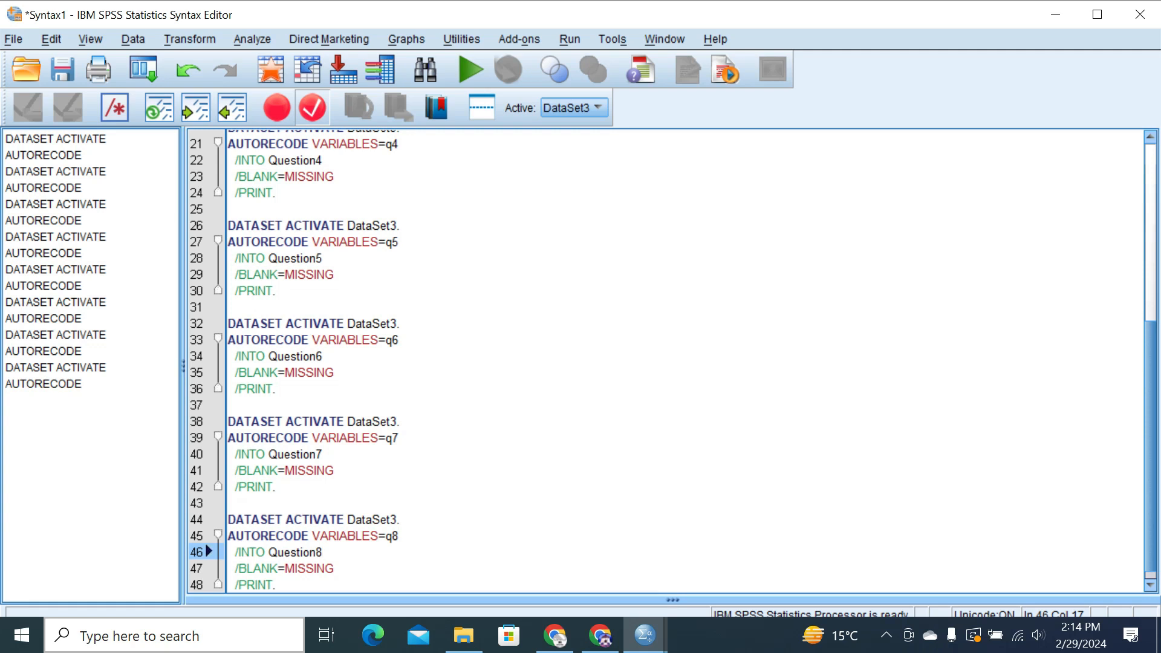
- Run only the recode blocks for q2 through q8 and go to the end of the resulting output
drag(278, 585, 211, 255)
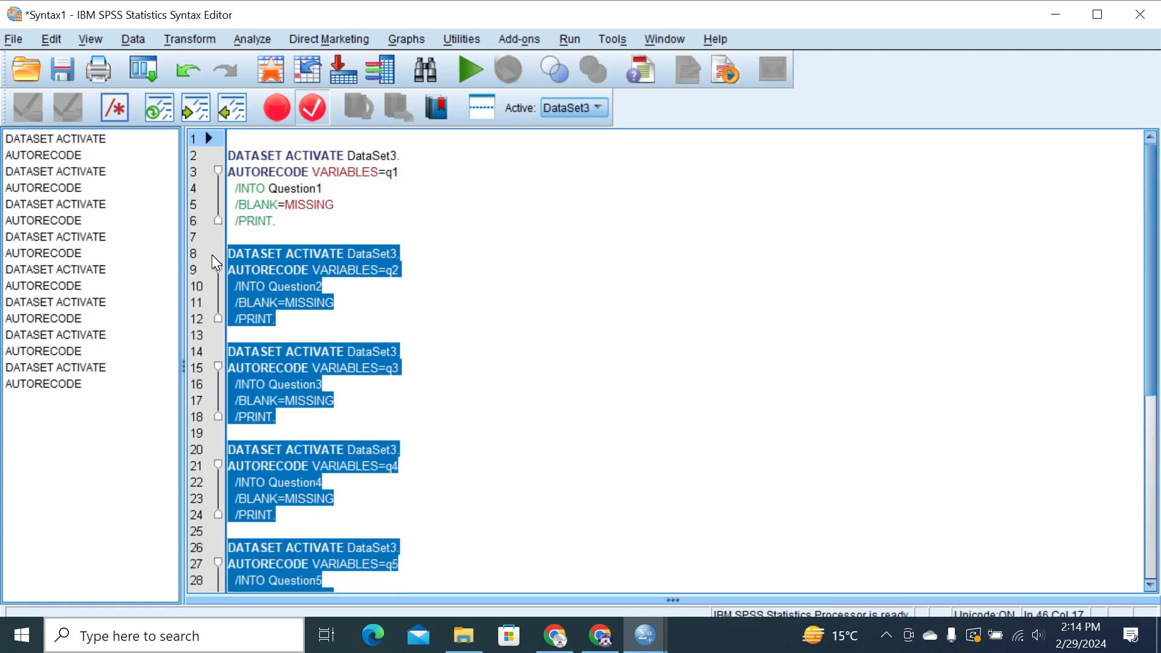
click(471, 69)
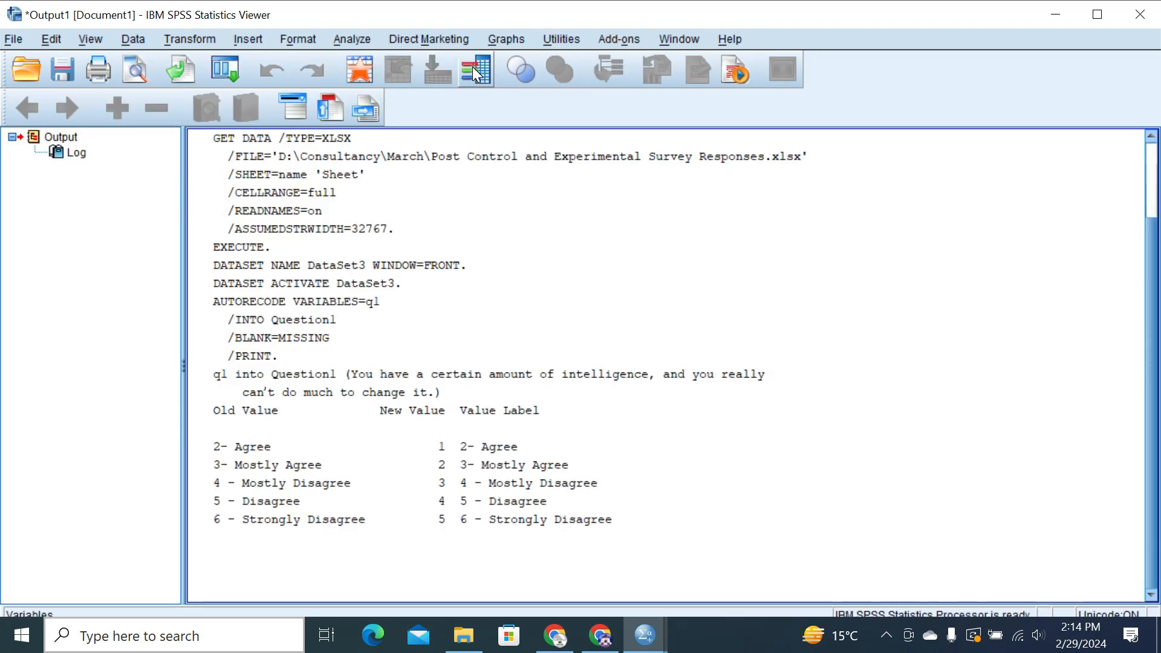
drag(1154, 195, 1159, 612)
- Switch to the DataSet3 variable definitions and examine the recoded Question variables
click(645, 635)
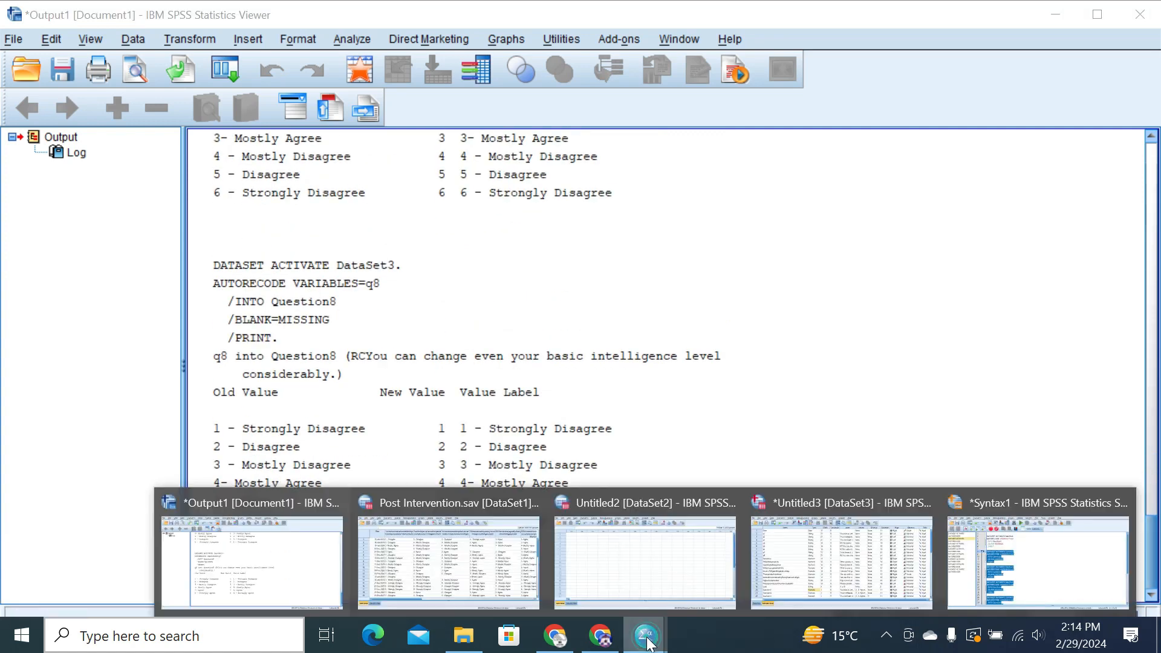
click(848, 550)
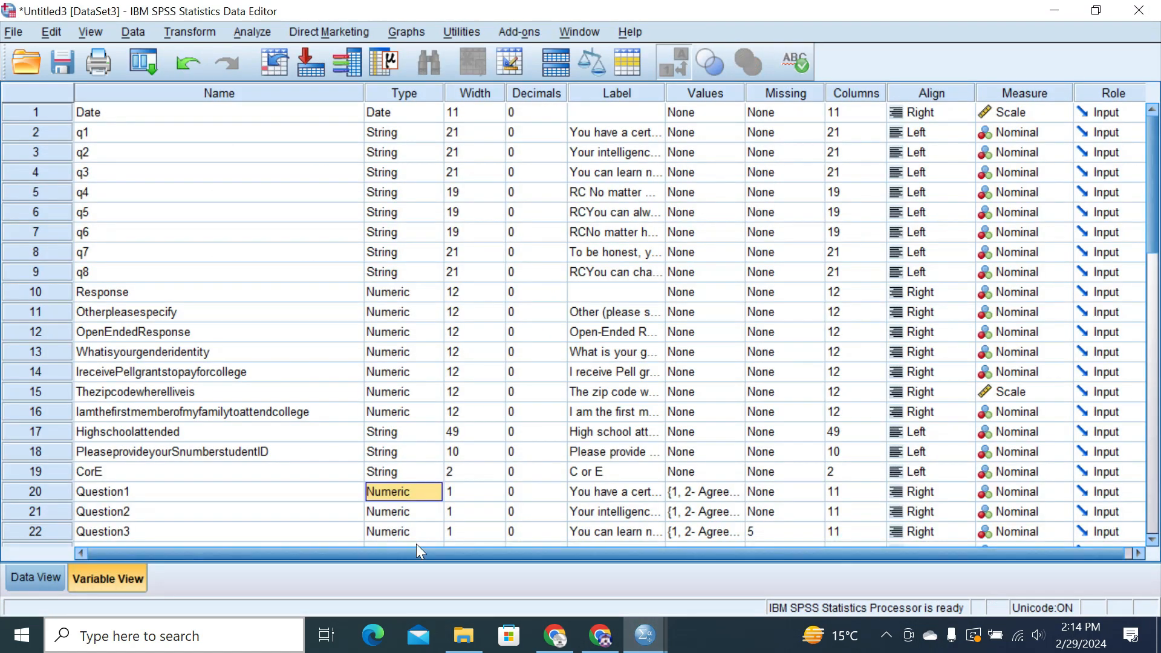
mouse_move(1153, 208)
mouse_down()
mouse_move(1160, 304)
mouse_move(1160, 199)
mouse_up()
click(93, 498)
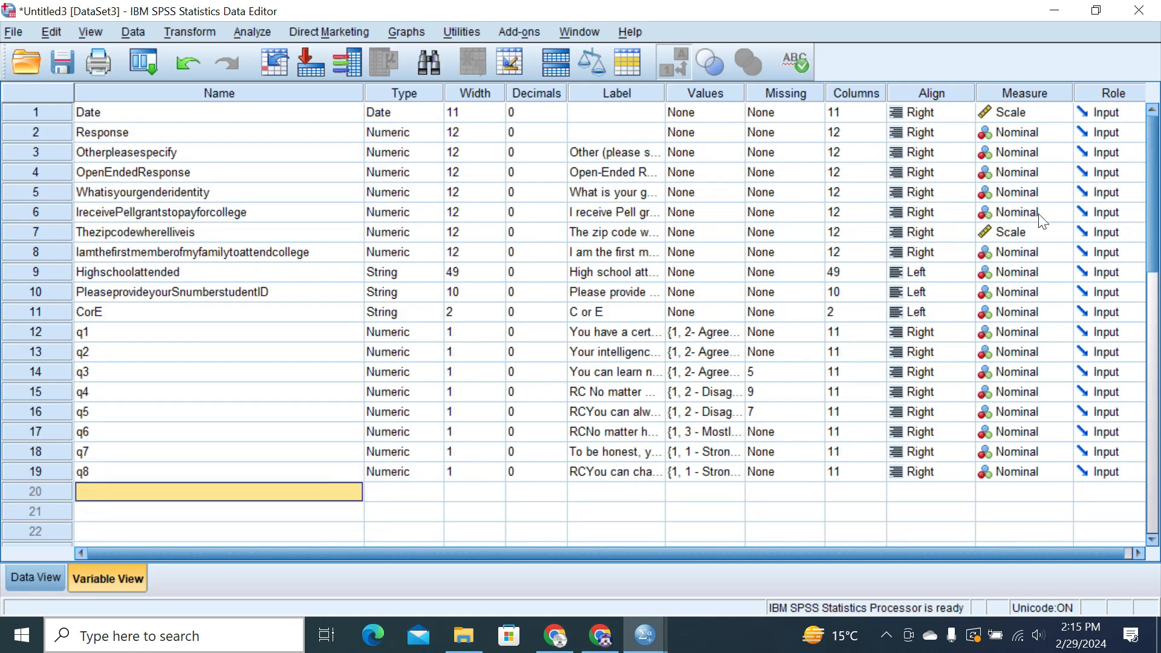